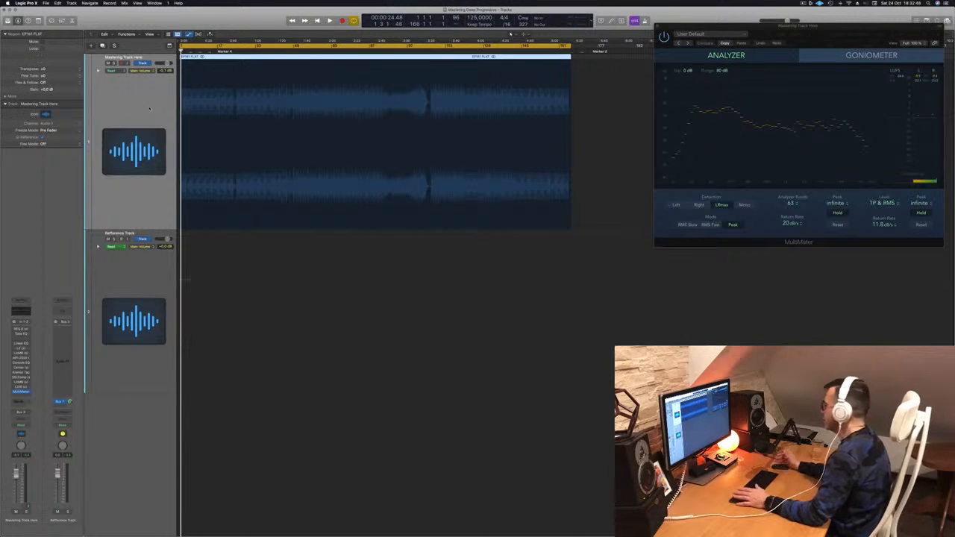
Step: Open the REQ 6 equalizer on the mastering track and play several sections of the track to hear its unprocessed sound
key("space")
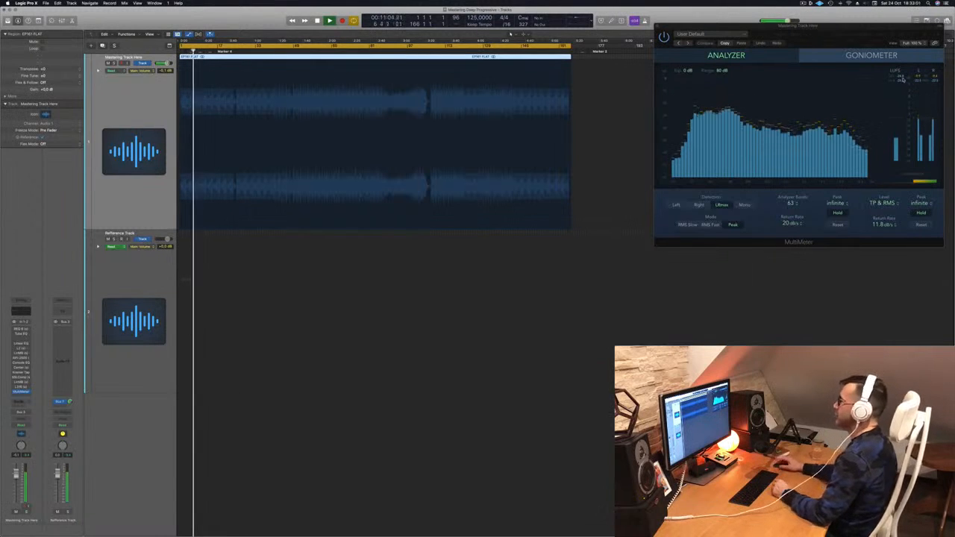
left_click(22, 329)
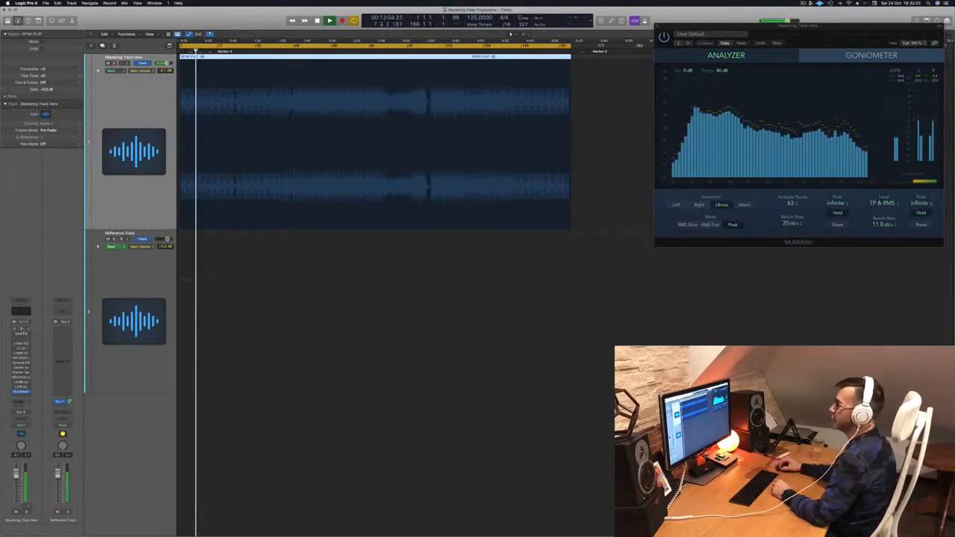
left_click_drag(387, 82, 771, 274)
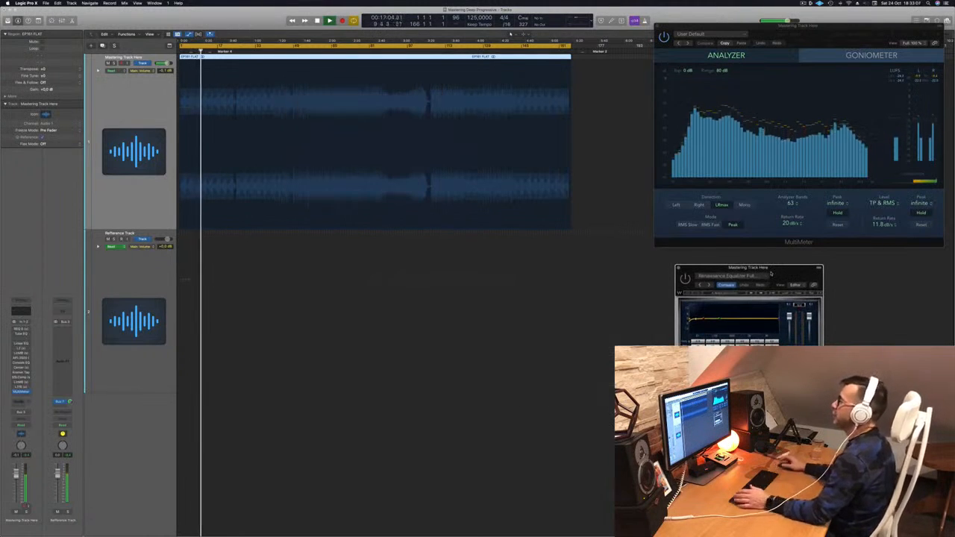
left_click(235, 51)
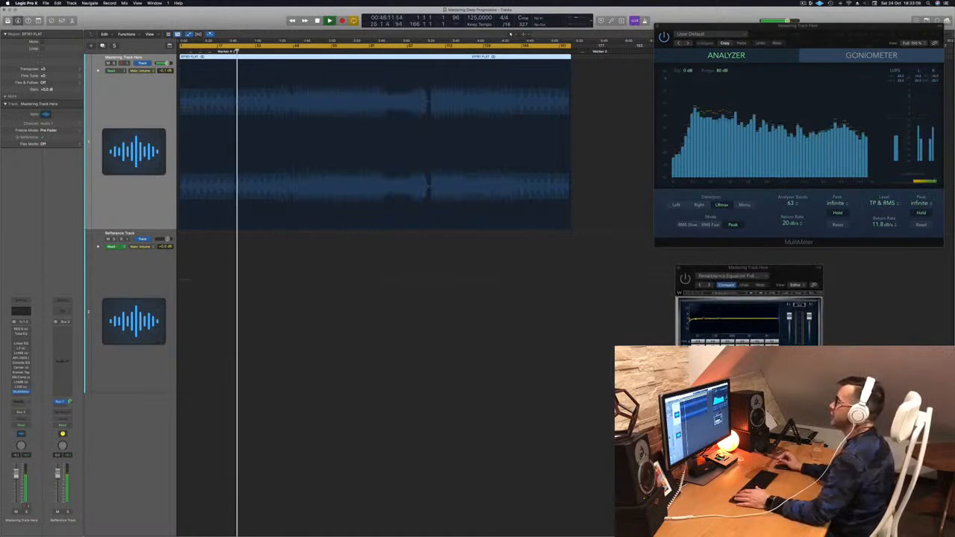
left_click_drag(798, 269, 571, 257)
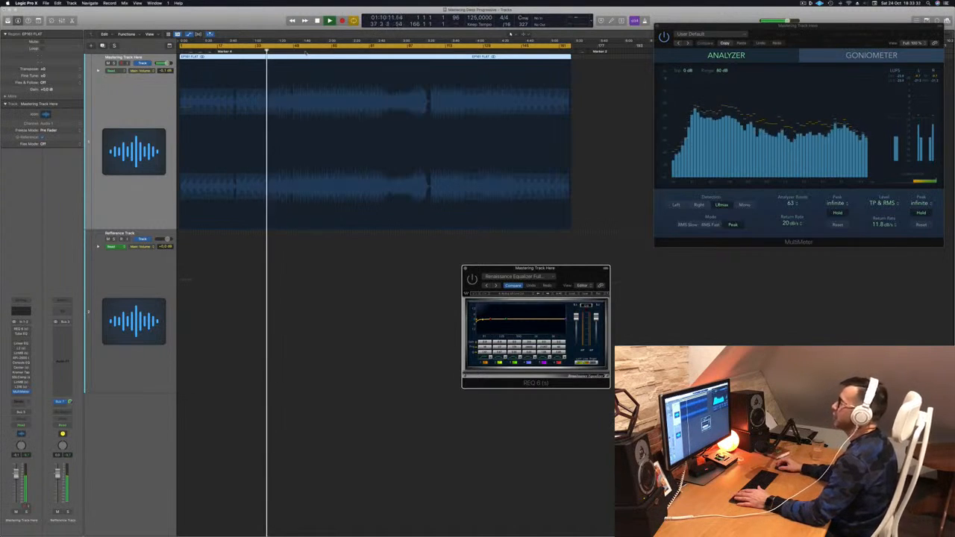
left_click(306, 51)
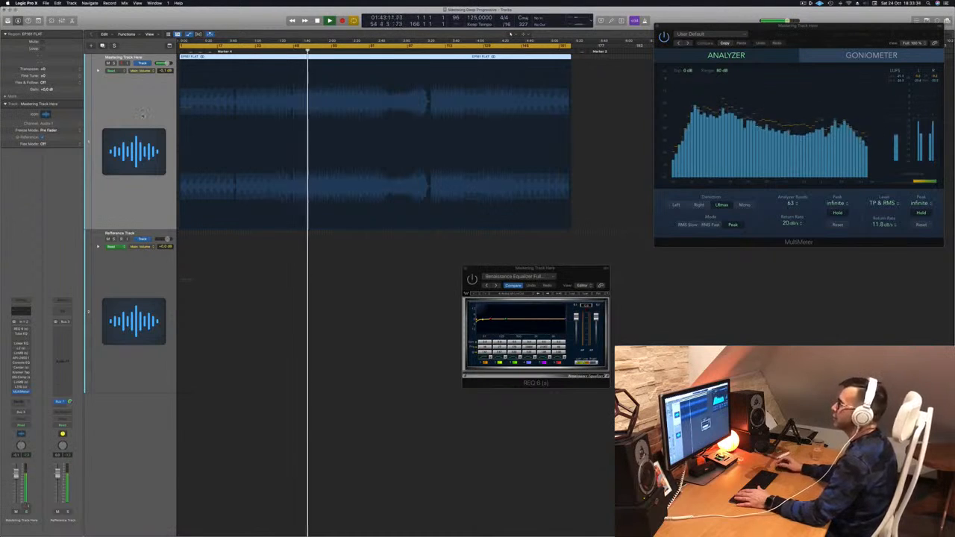
left_click_drag(559, 269, 771, 274)
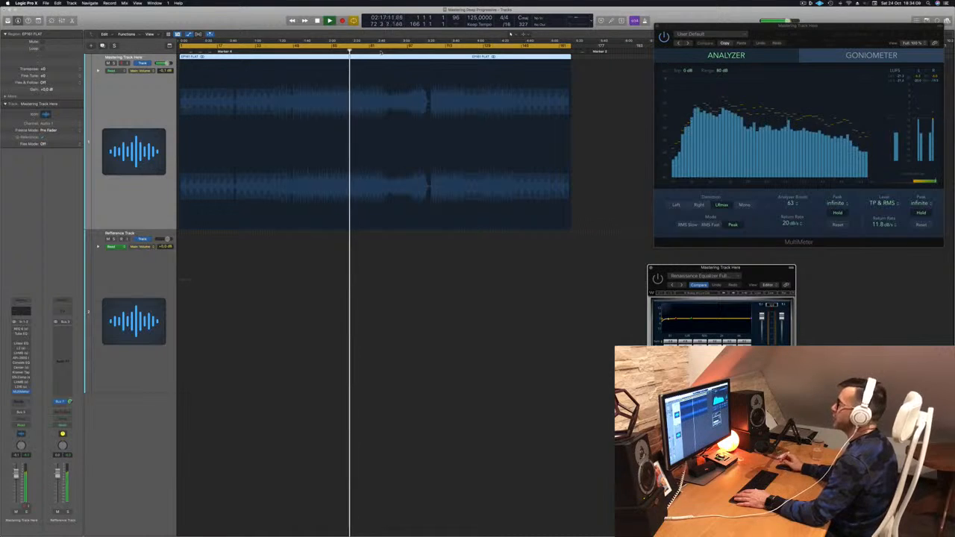
left_click(381, 52)
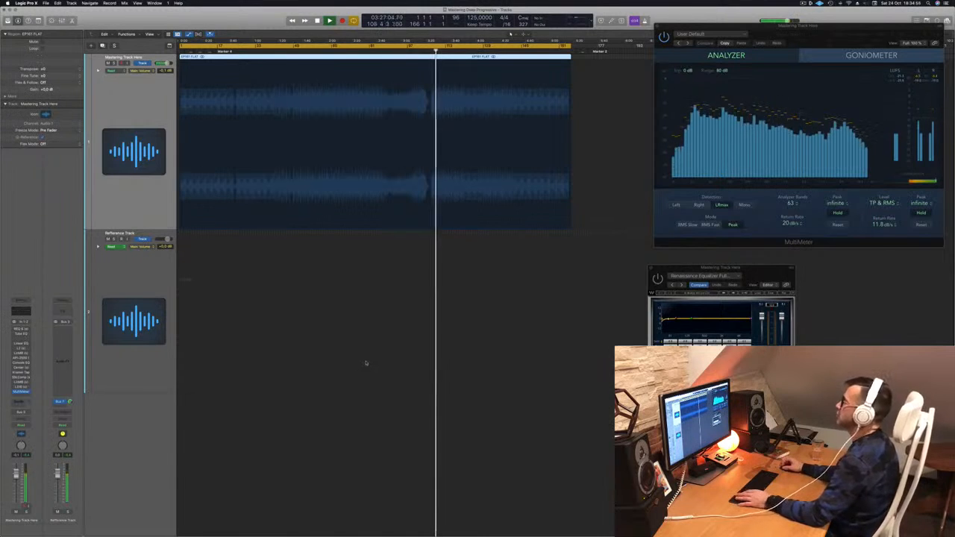
key("space")
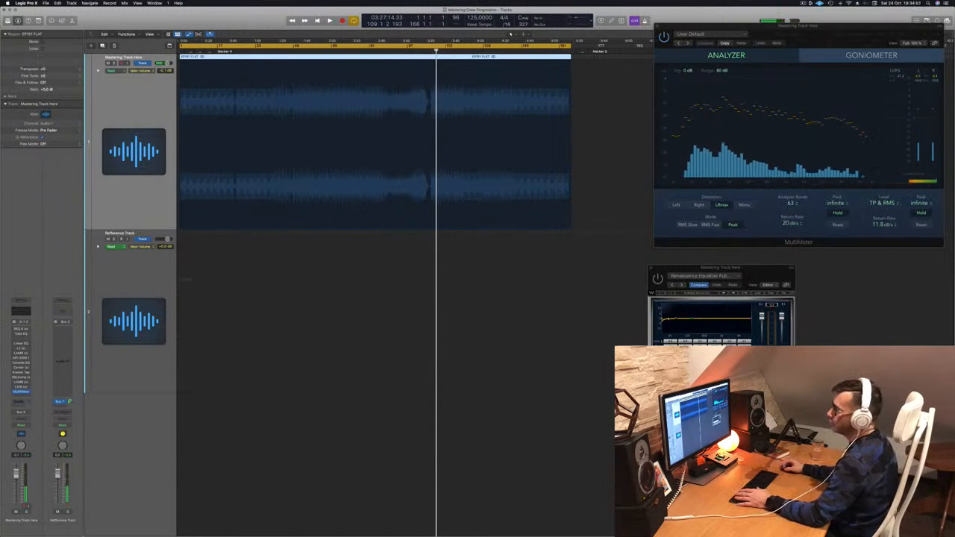
Step: Enable the REQ 6 equalizer, replay the track from its beginning and trim the equalizer's output gain
left_click_drag(756, 272, 432, 126)
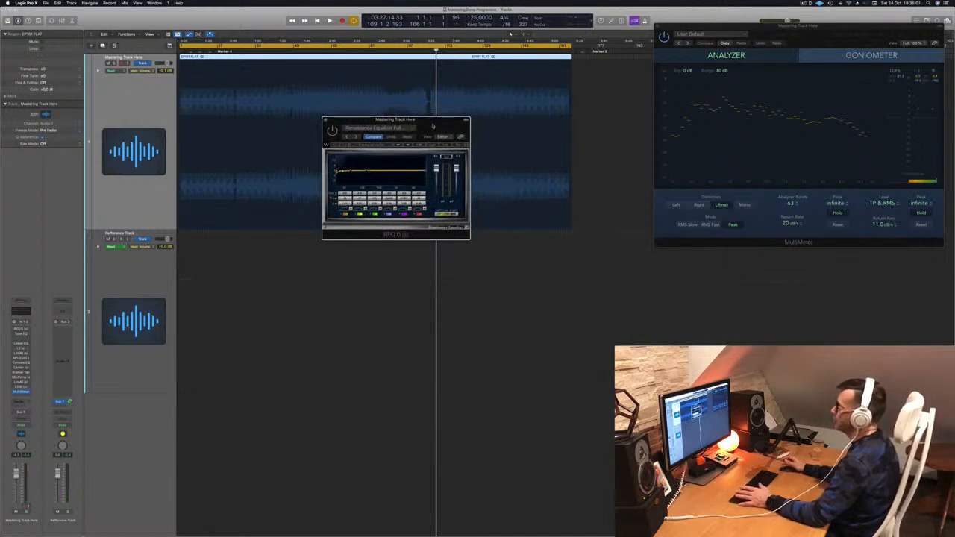
key("Return")
key("space")
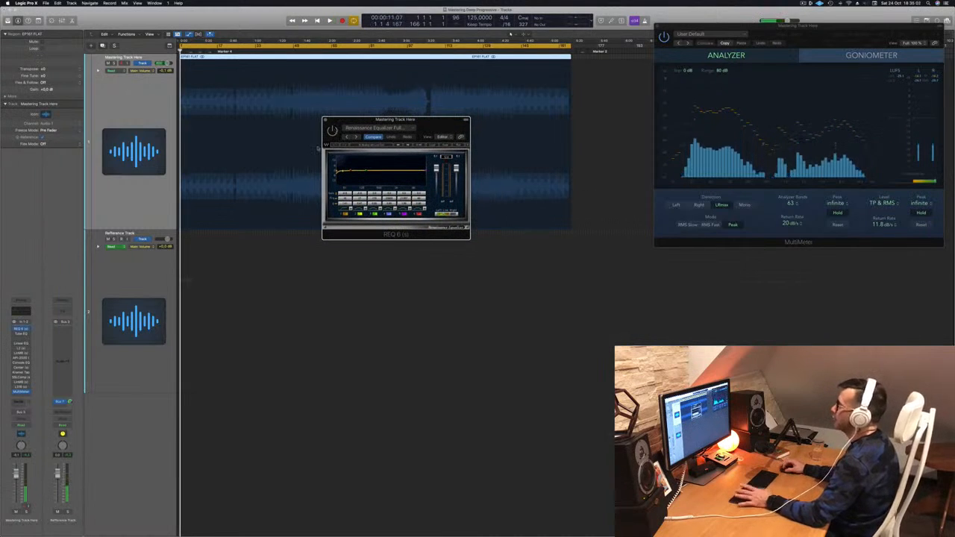
key("space")
left_click_drag(446, 122, 462, 126)
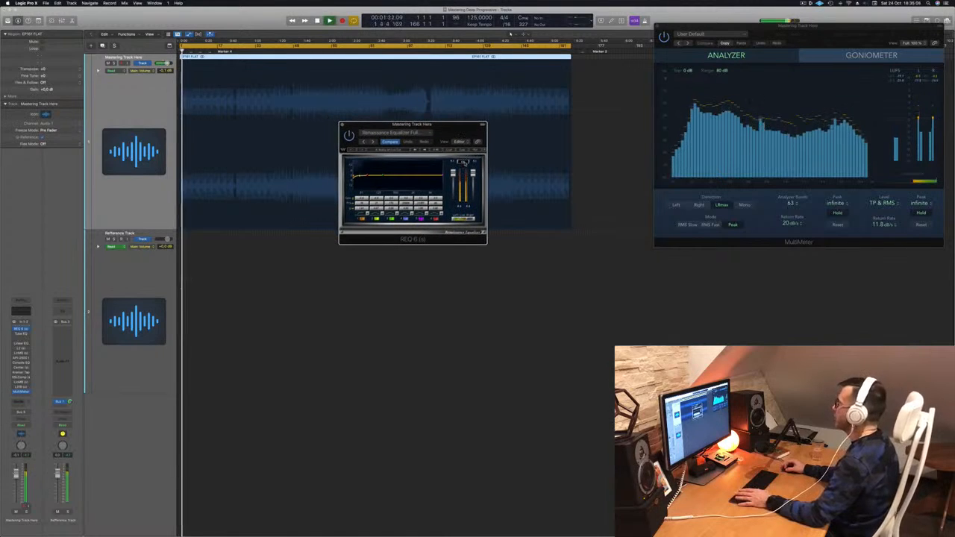
left_click(464, 162)
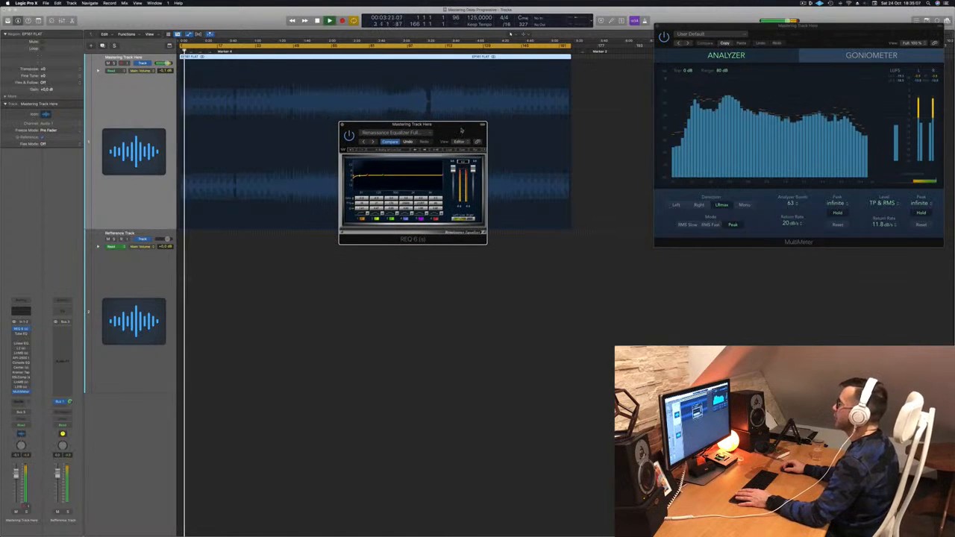
left_click_drag(461, 131, 456, 160)
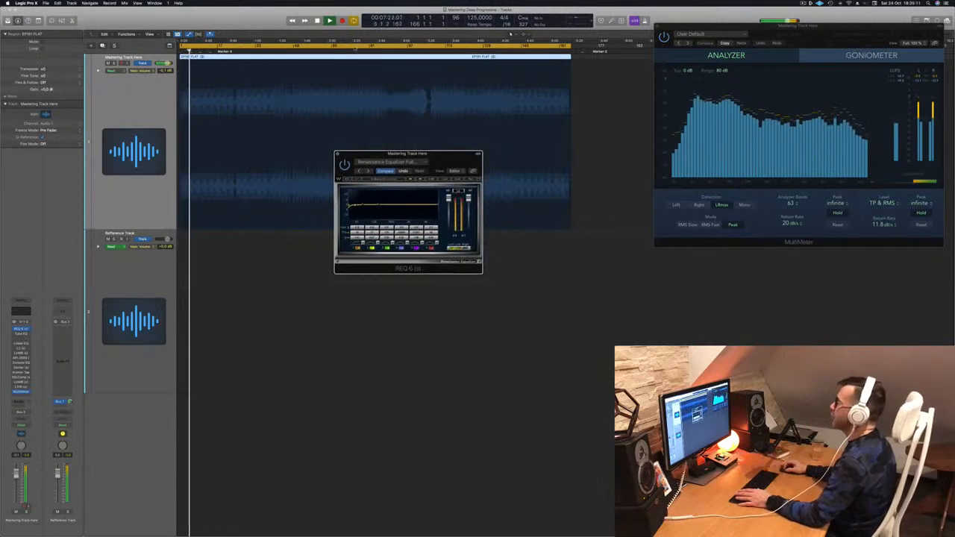
Step: Trim the REQ 6 gain again while playing from about 2:23, and check the levels from about 3:28
left_click(355, 49)
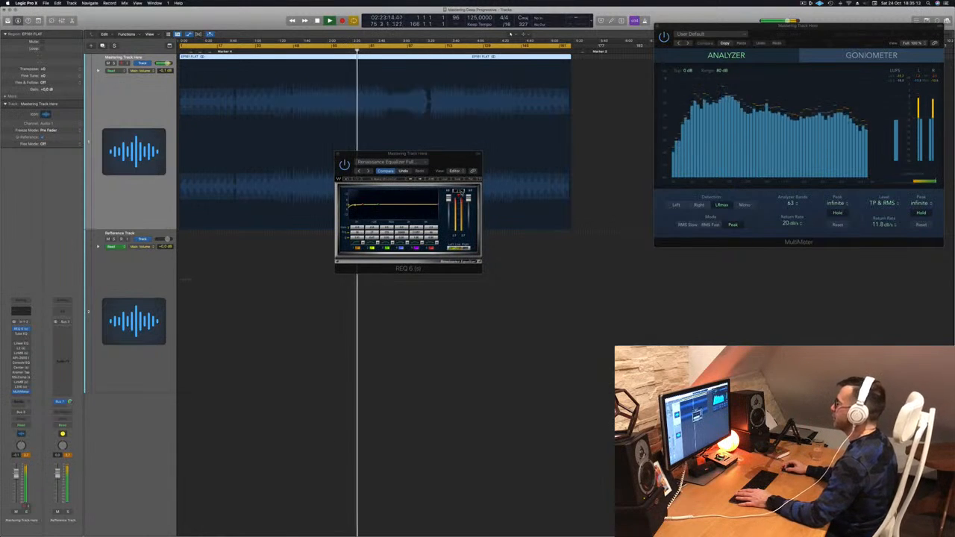
left_click(460, 192)
left_click_drag(452, 163, 487, 218)
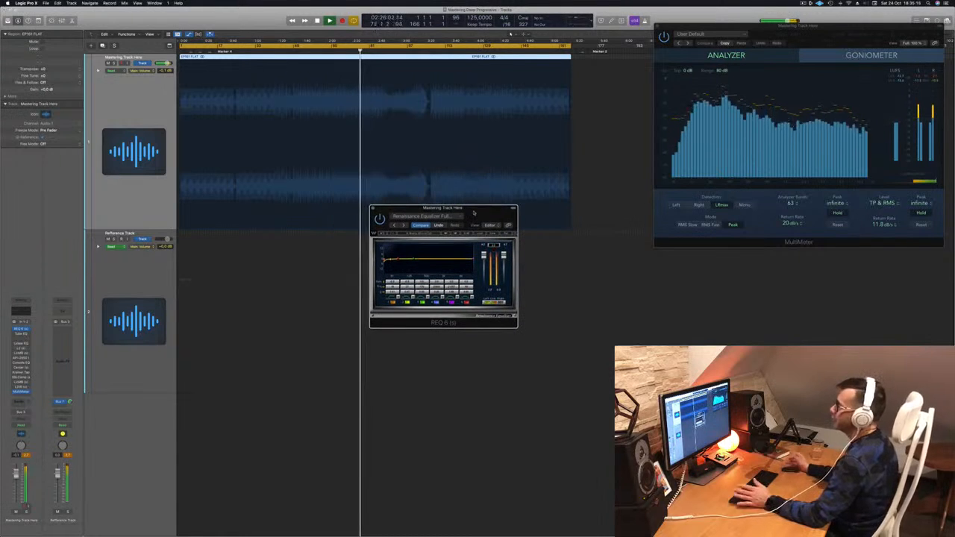
left_click(436, 51)
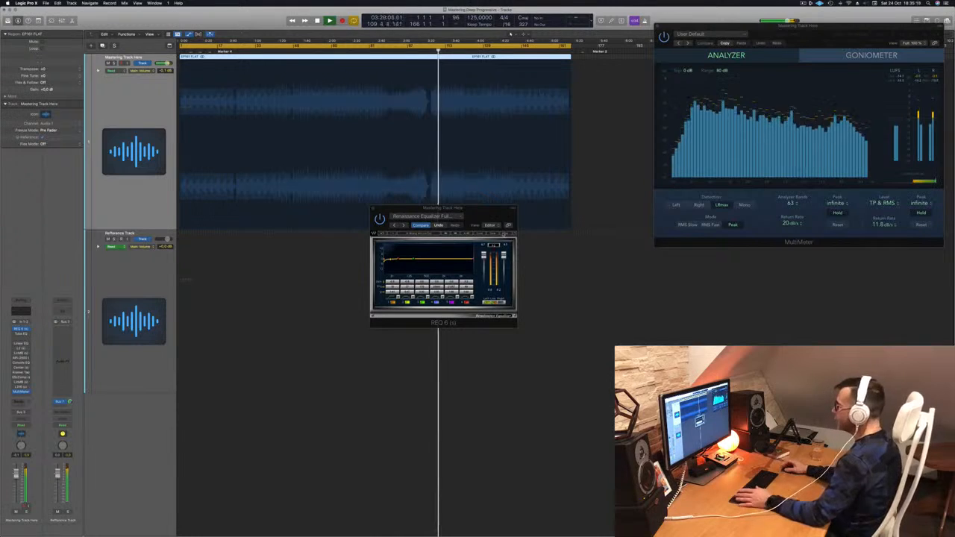
left_click_drag(486, 216, 529, 237)
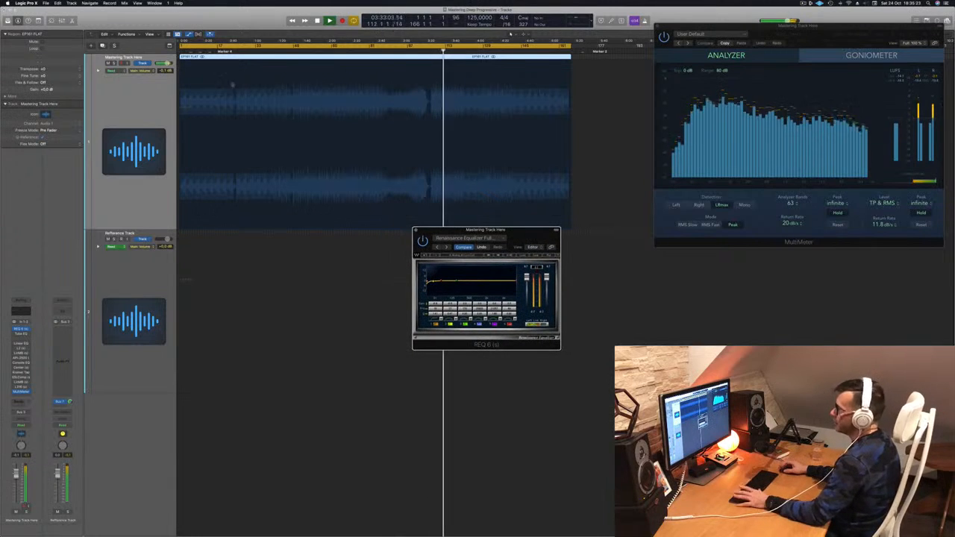
Step: Open and enable the Vintage Tube EQ, place its window beside REQ 6 and restart playback to hear it
left_click(21, 335)
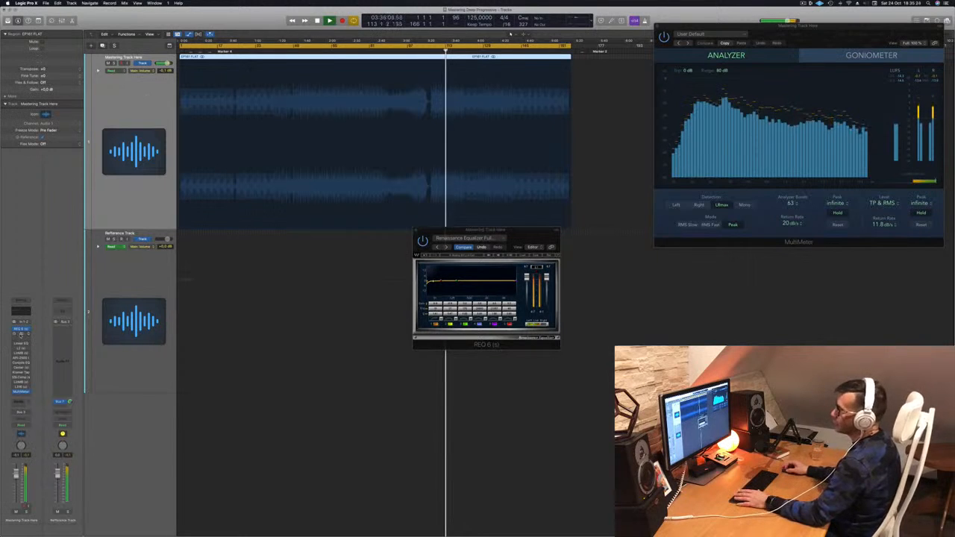
left_click(20, 335)
left_click_drag(472, 84, 598, 161)
left_click_drag(524, 163, 815, 155)
left_click_drag(527, 235, 404, 232)
left_click_drag(708, 173, 602, 207)
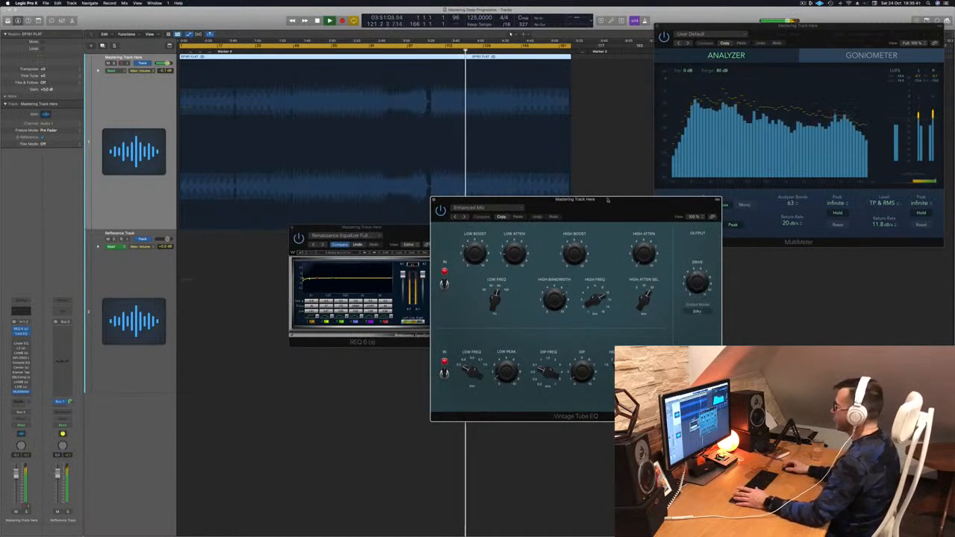
left_click_drag(607, 200, 630, 208)
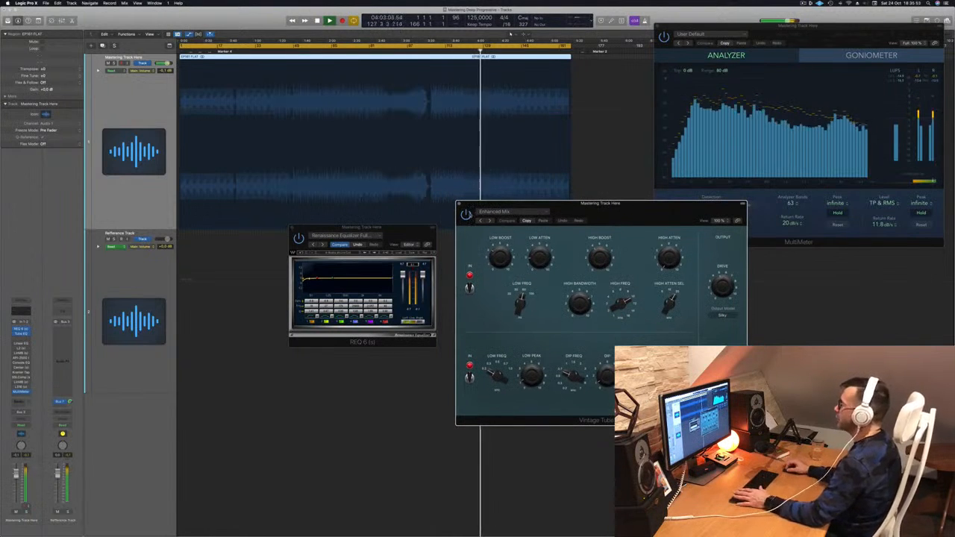
left_click_drag(632, 211, 648, 211)
key("space")
key("space")
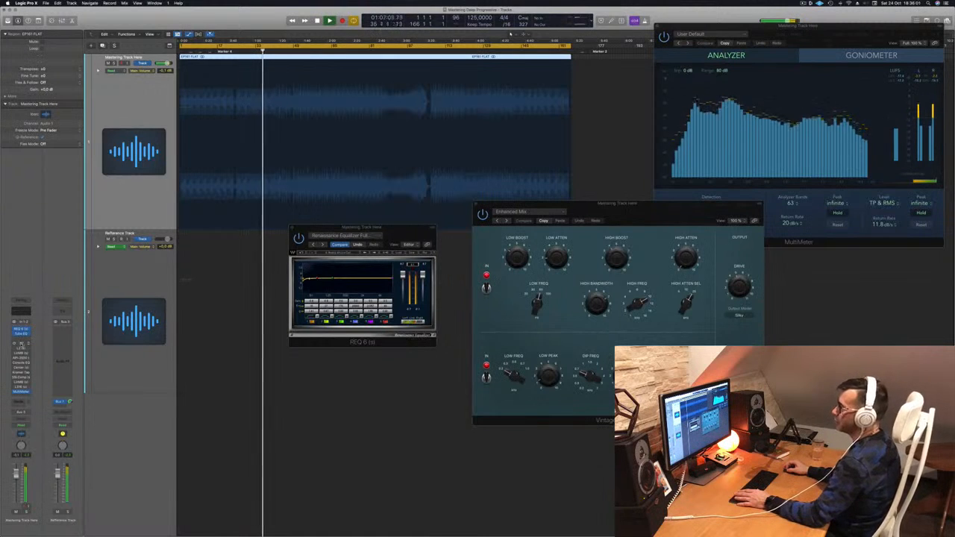
Step: Try the Linear Phase EQ on the playing track, bypass it and close its window
left_click(21, 344)
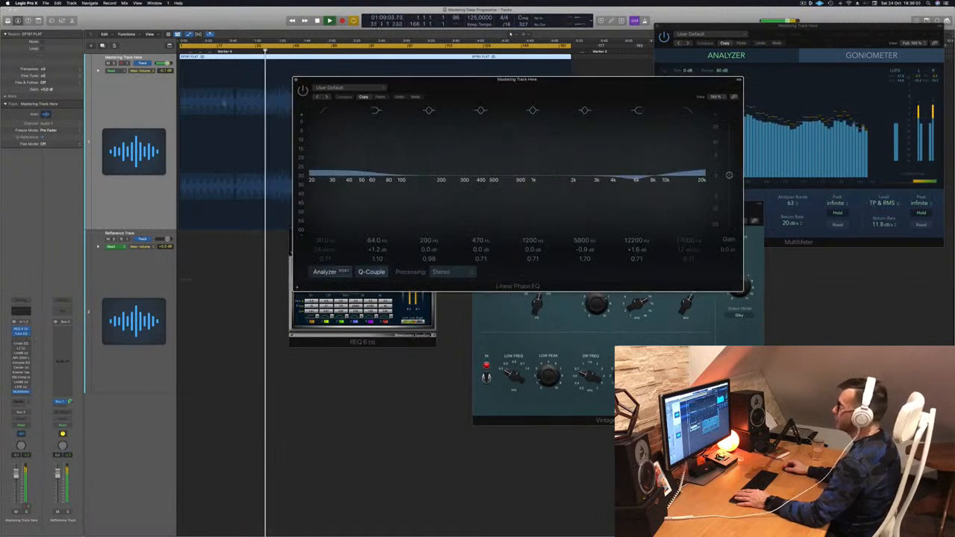
mouse_move(298, 97)
left_mouse_down()
mouse_move(253, 107)
mouse_move(289, 101)
left_mouse_up()
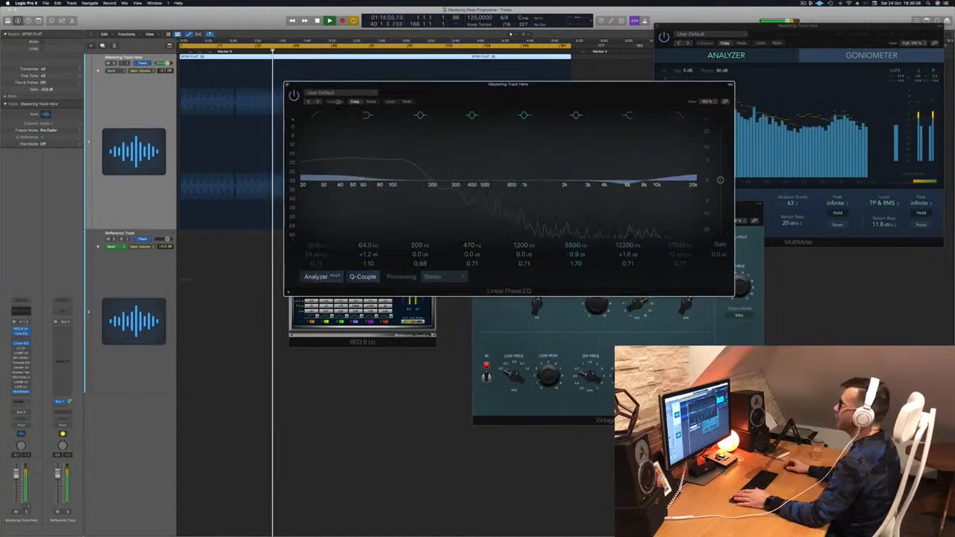
left_click(293, 95)
left_click(288, 85)
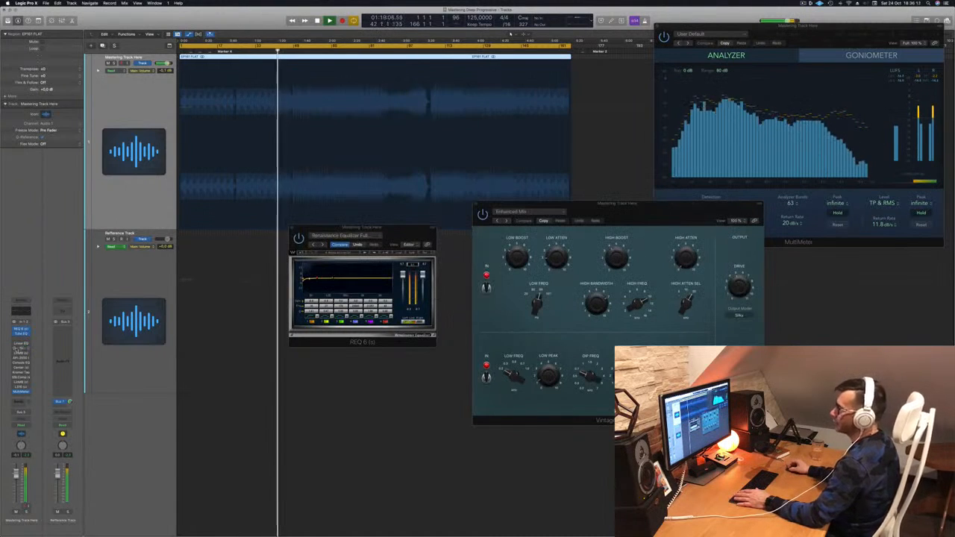
Step: Open and enable the L2 Ultramaximizer on the mastering track, and rearrange its window and REQ 6 so both stay readable
left_click(22, 346)
left_click_drag(365, 75, 420, 97)
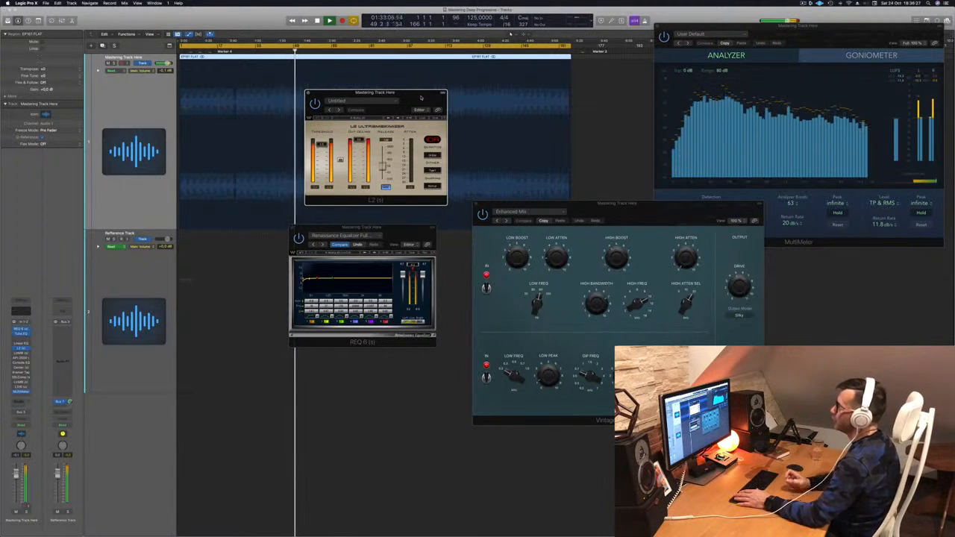
left_click_drag(421, 97, 540, 130)
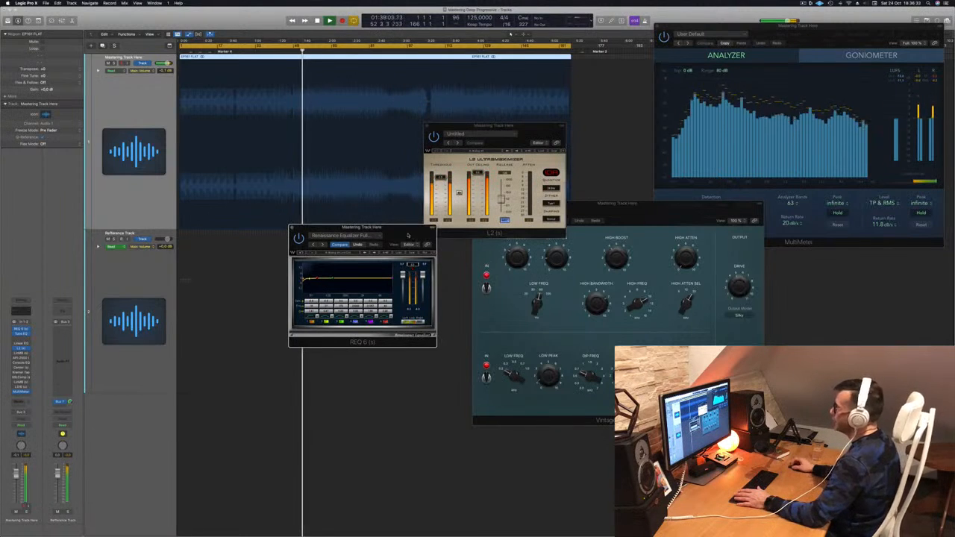
left_click_drag(361, 227, 761, 129)
left_click_drag(552, 130, 491, 181)
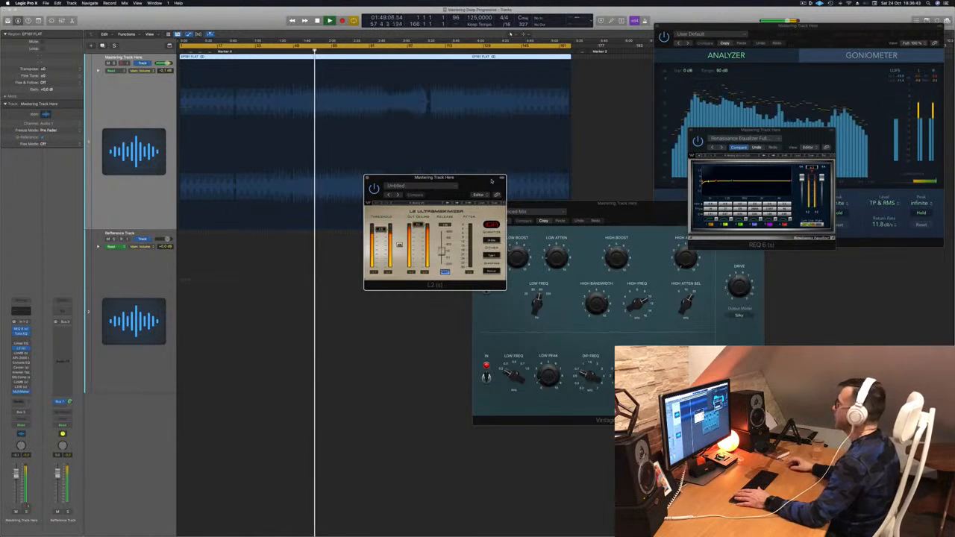
Step: Readjust the REQ 6 output trim with the L2 limiter running, and move the L2 window clear of the equalizer
left_click(813, 167)
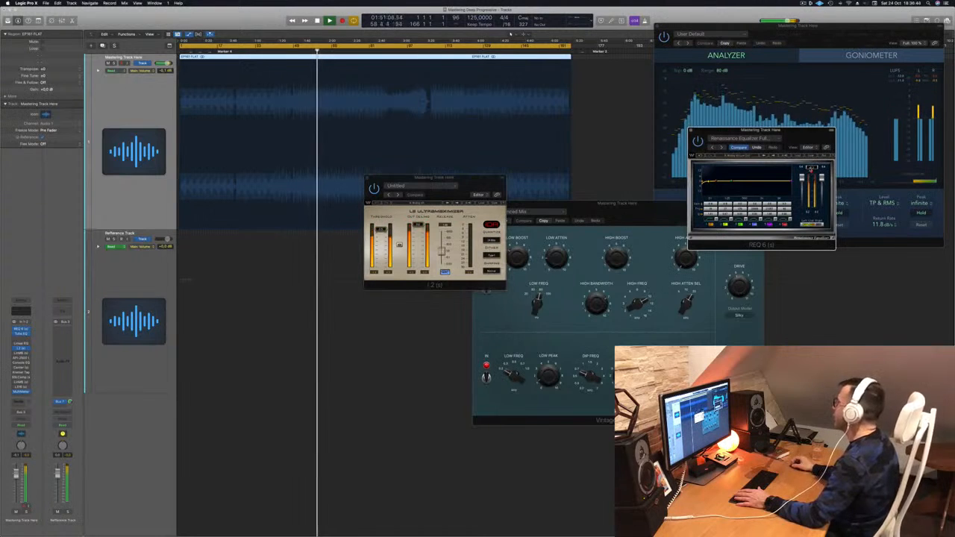
left_click_drag(808, 143, 666, 168)
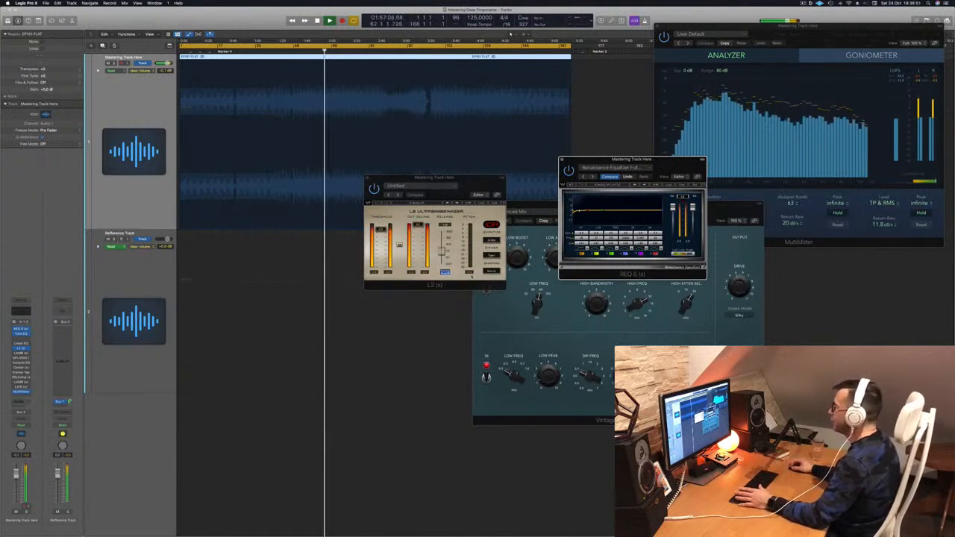
left_click(467, 285)
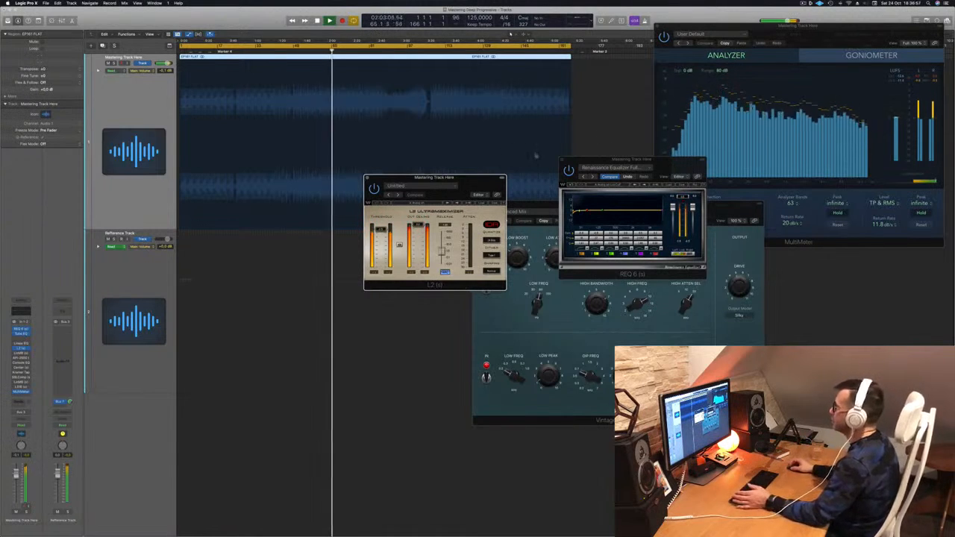
left_click_drag(468, 179, 823, 217)
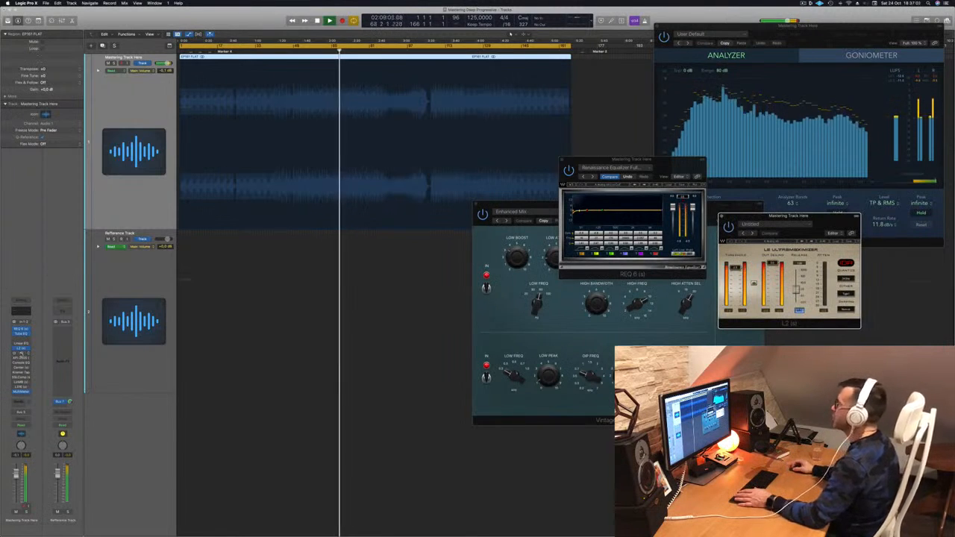
Step: Open and enable the LinMB multiband compressor, and replay the track from its beginning to hear it
left_click(21, 354)
left_click_drag(418, 88, 402, 163)
key("space")
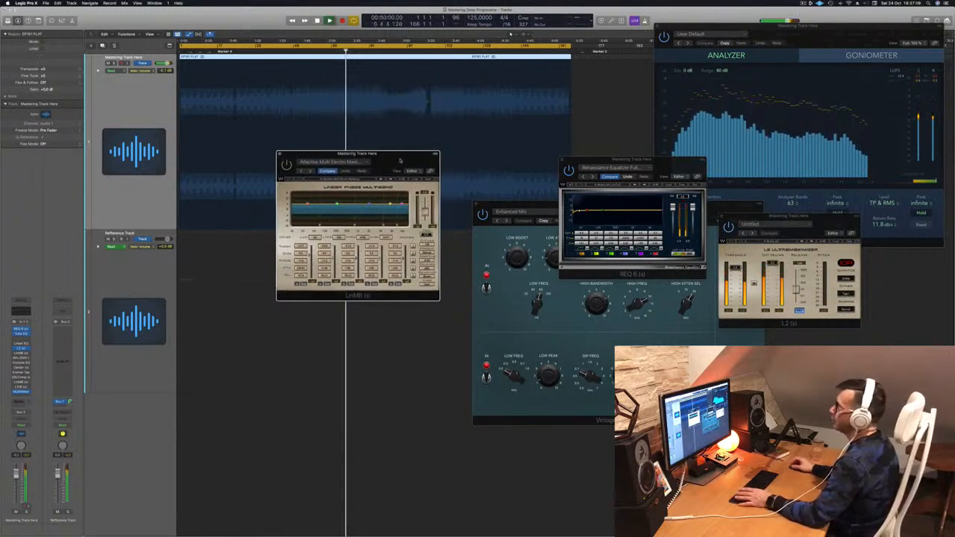
key("Return")
key("space")
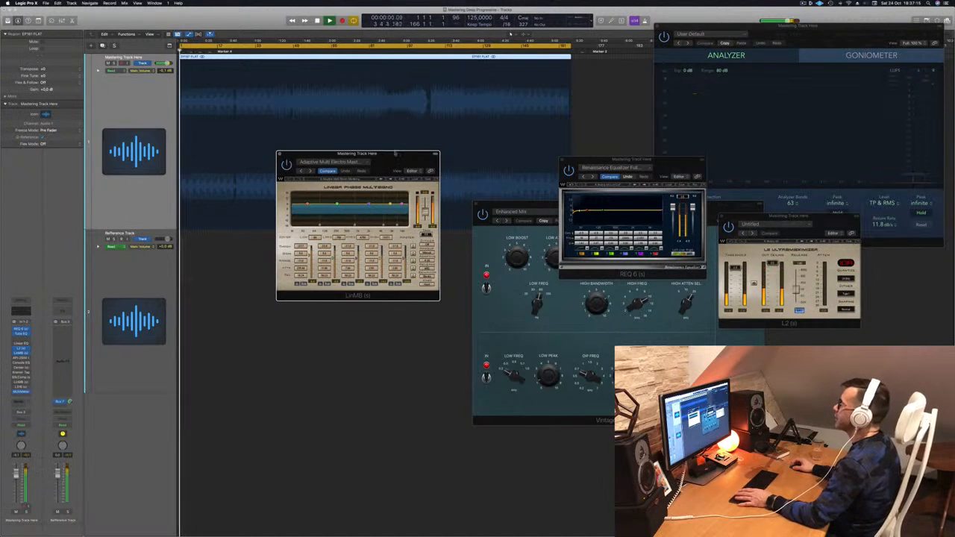
key("Return")
left_click_drag(395, 154, 411, 155)
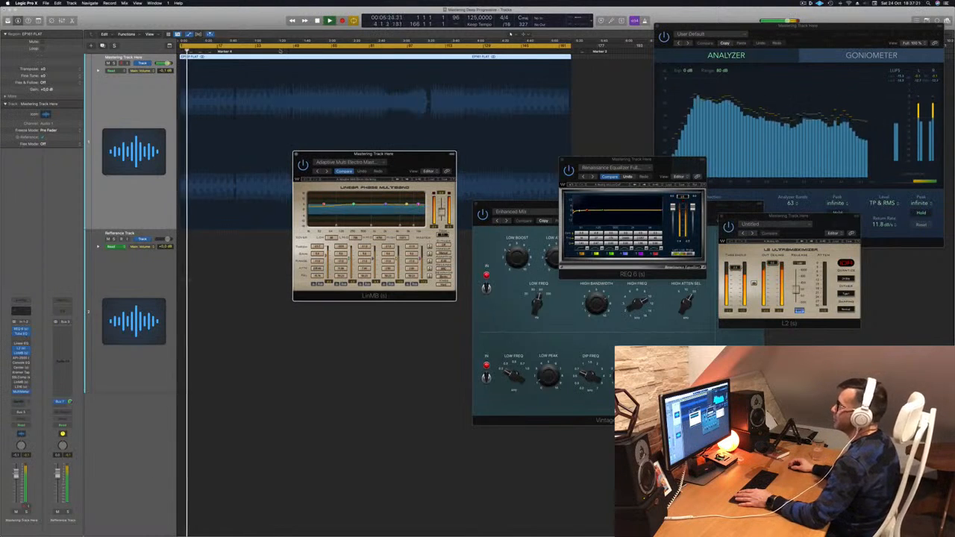
Step: Audition the LinMB compressor from about 1:20 into the track and again around the break, moving its window as needed
left_click(278, 51)
left_click(408, 164)
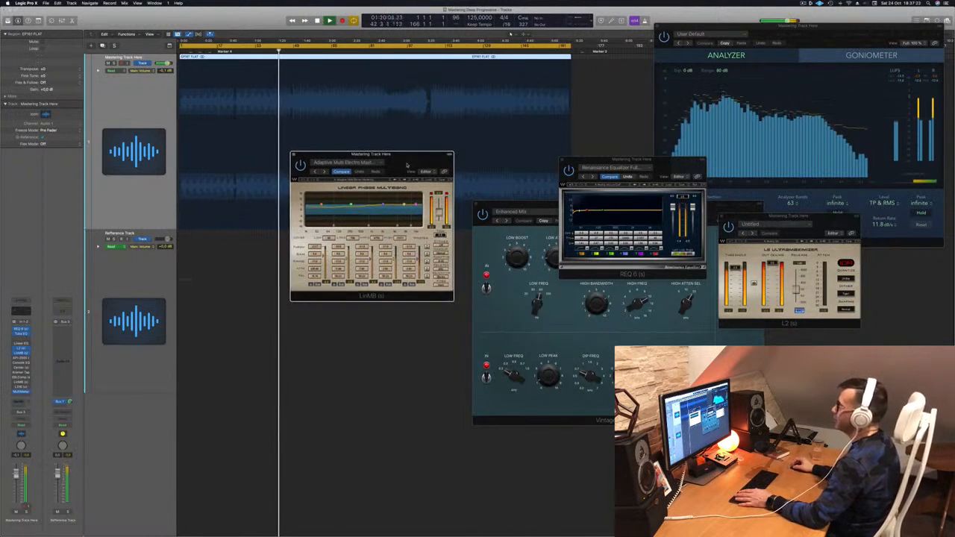
left_click_drag(423, 159, 429, 164)
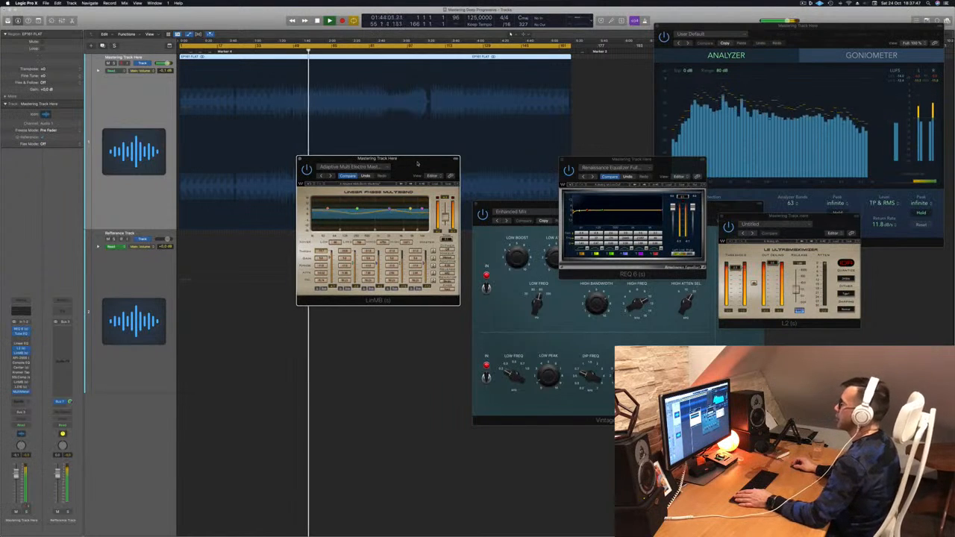
left_click_drag(417, 164, 446, 164)
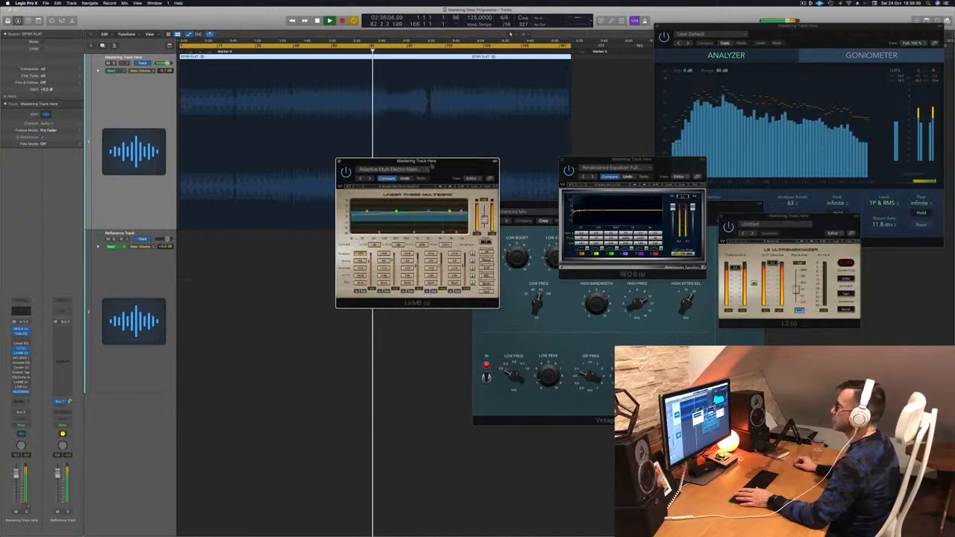
left_click_drag(447, 162, 444, 169)
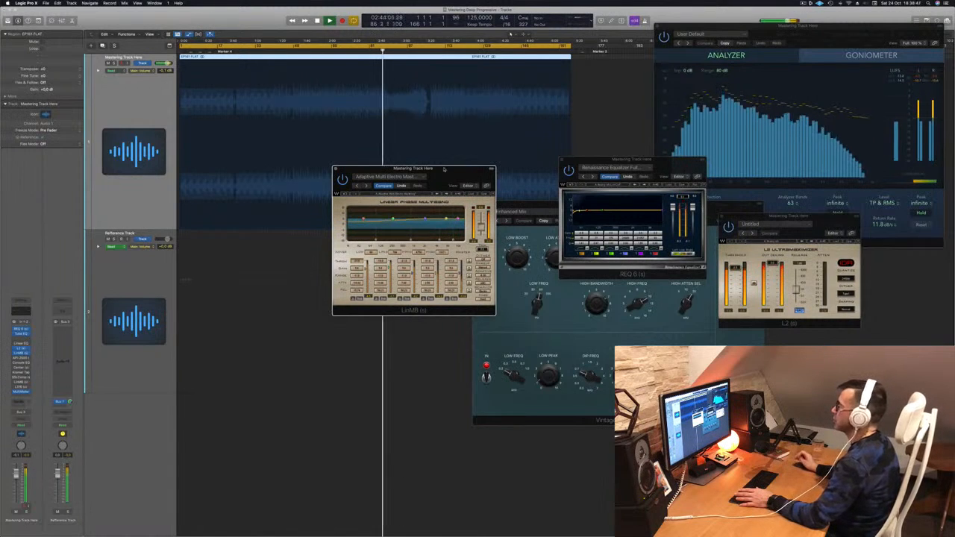
left_click_drag(444, 169, 512, 188)
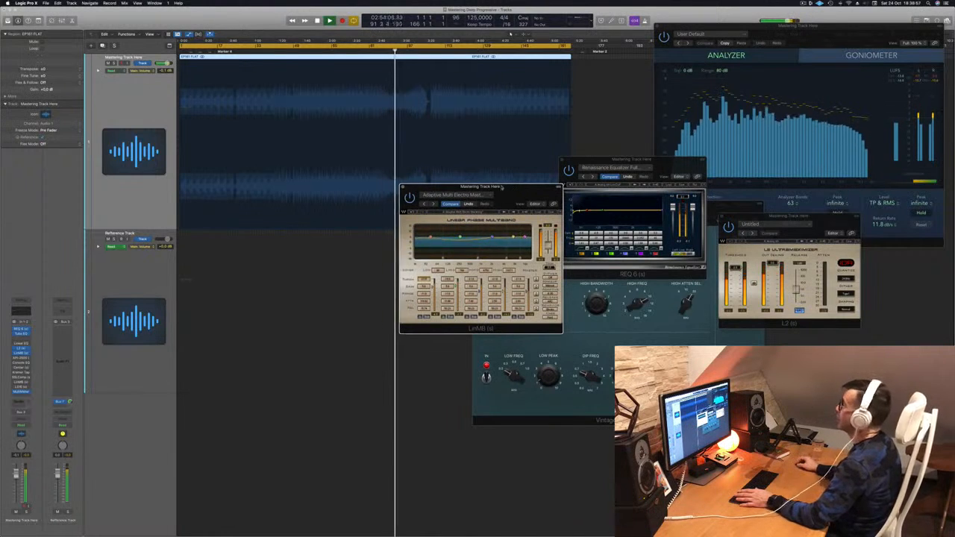
left_click_drag(502, 187, 537, 163)
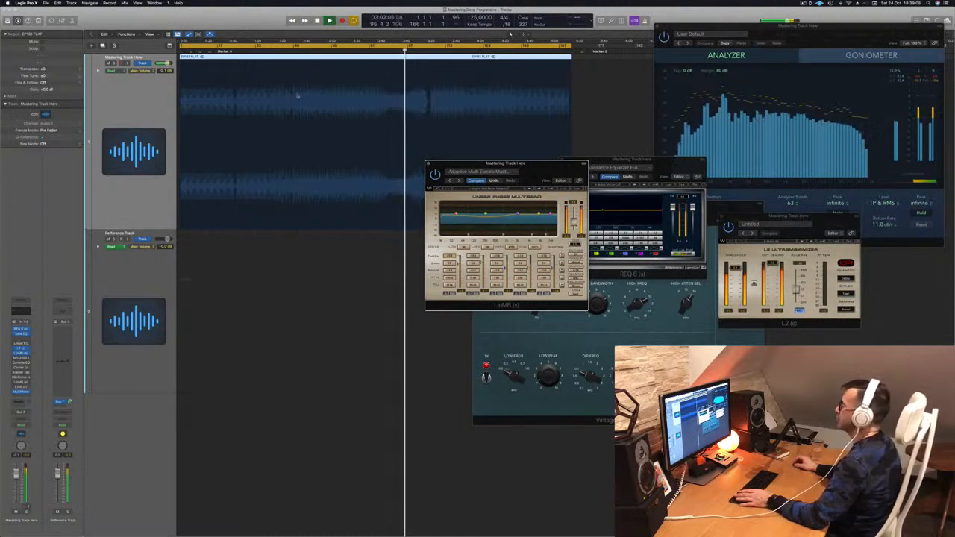
left_click(429, 51)
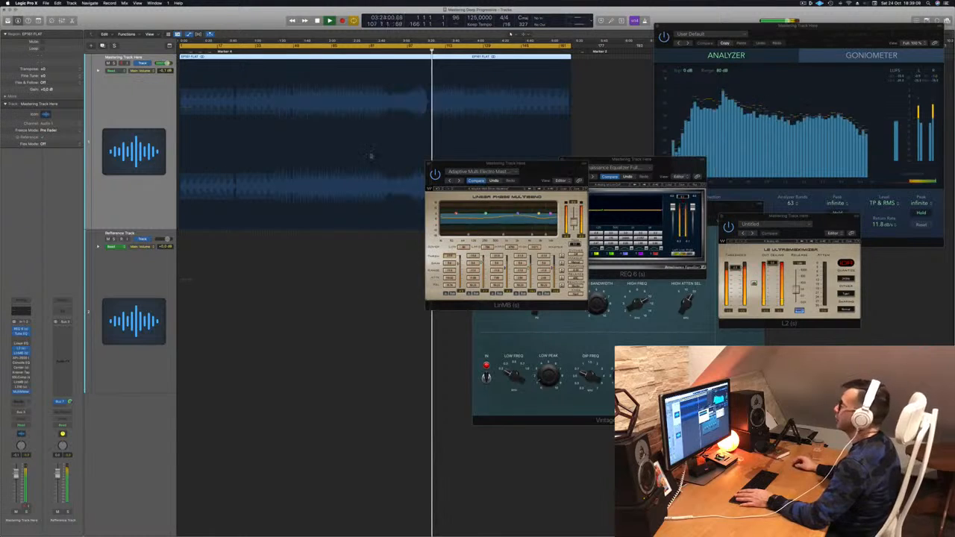
left_click_drag(540, 167, 531, 195)
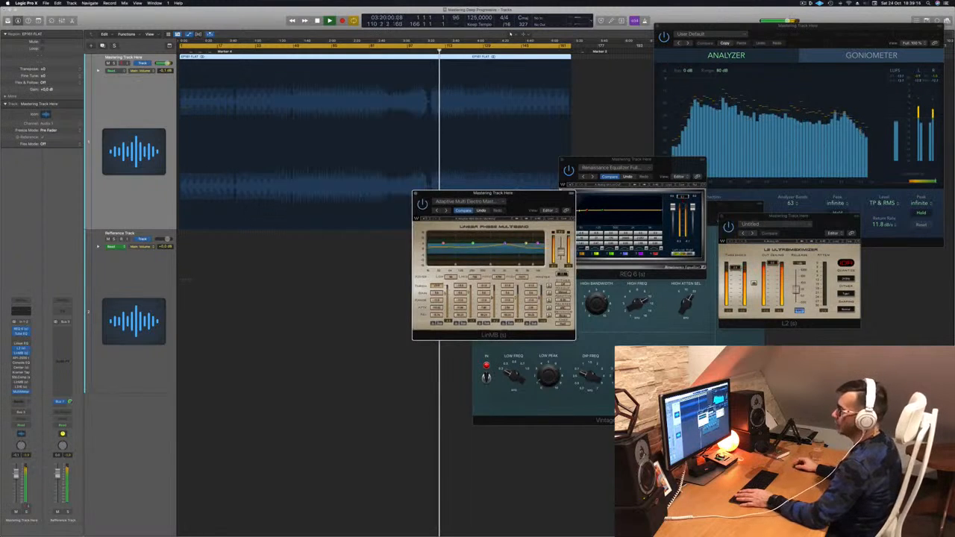
Step: Open and enable the API-2500 compressor, slightly adjust its threshold during playback, and close its window
left_click(21, 359)
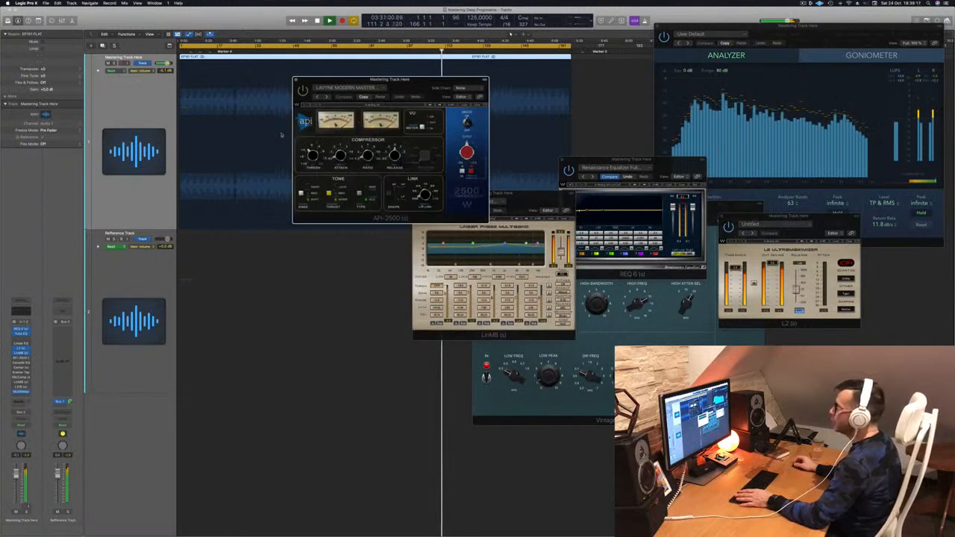
left_click_drag(413, 91, 371, 112)
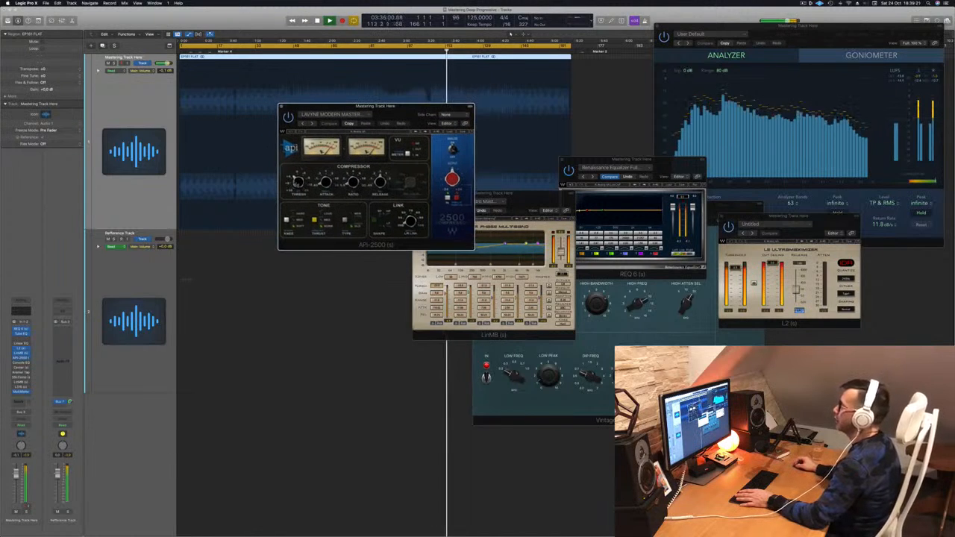
left_click_drag(296, 182, 297, 185)
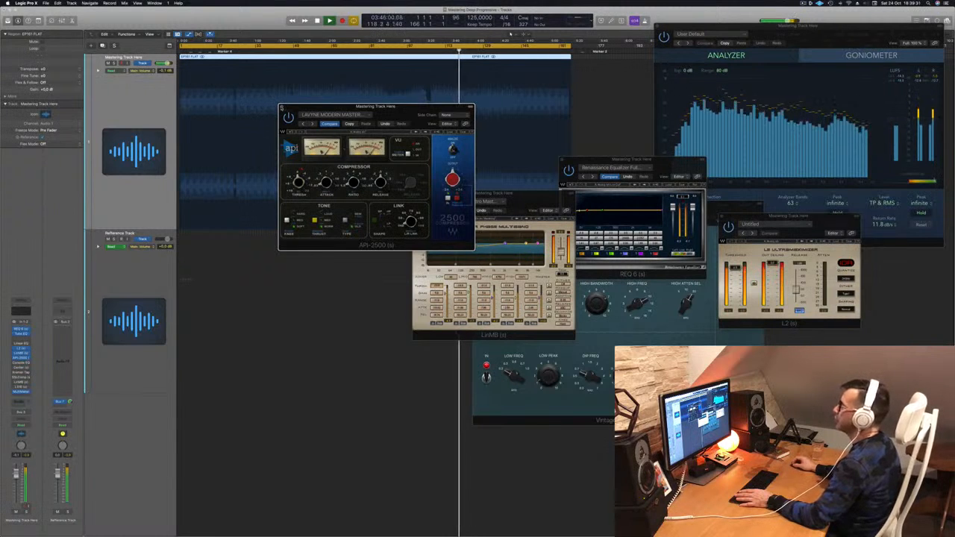
left_click(281, 108)
Step: Park the LinMB window over the L2, and audition the Vintage Console EQ's Hot & Bright preset from mid-track before closing it
left_click_drag(530, 195, 836, 185)
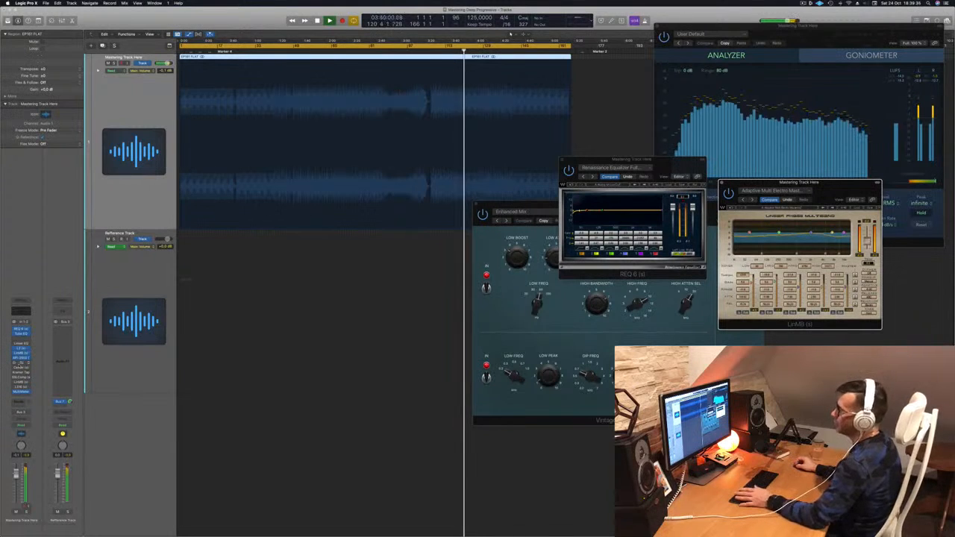
left_click(20, 364)
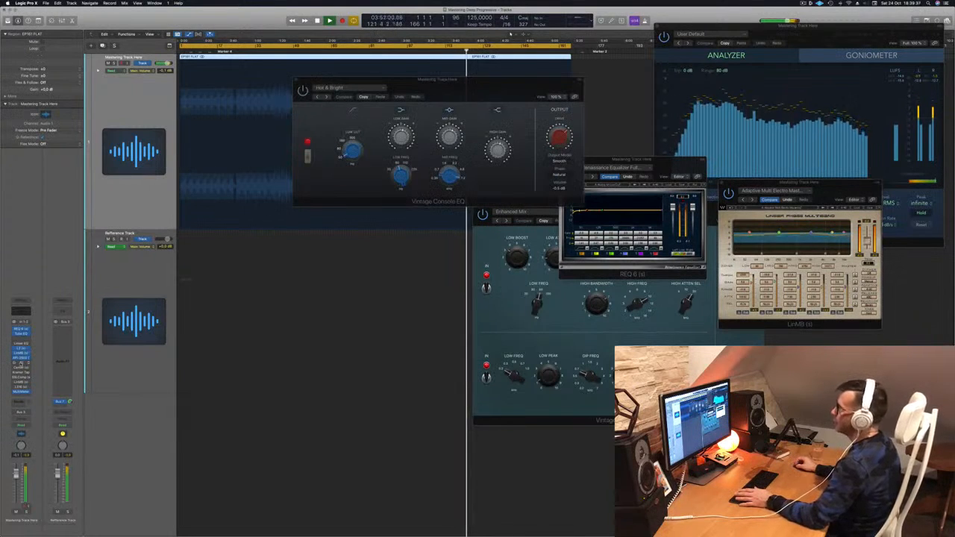
left_click_drag(366, 80, 274, 108)
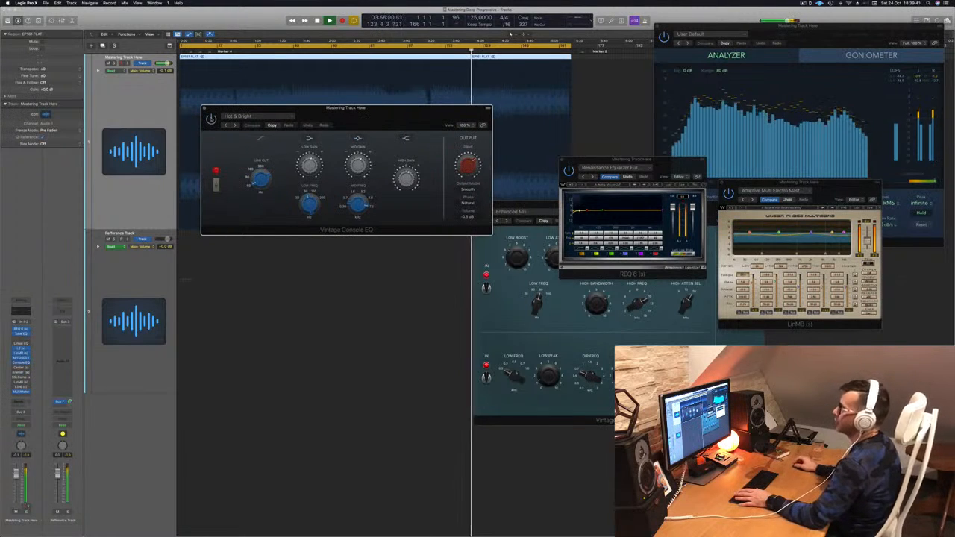
left_click(331, 51)
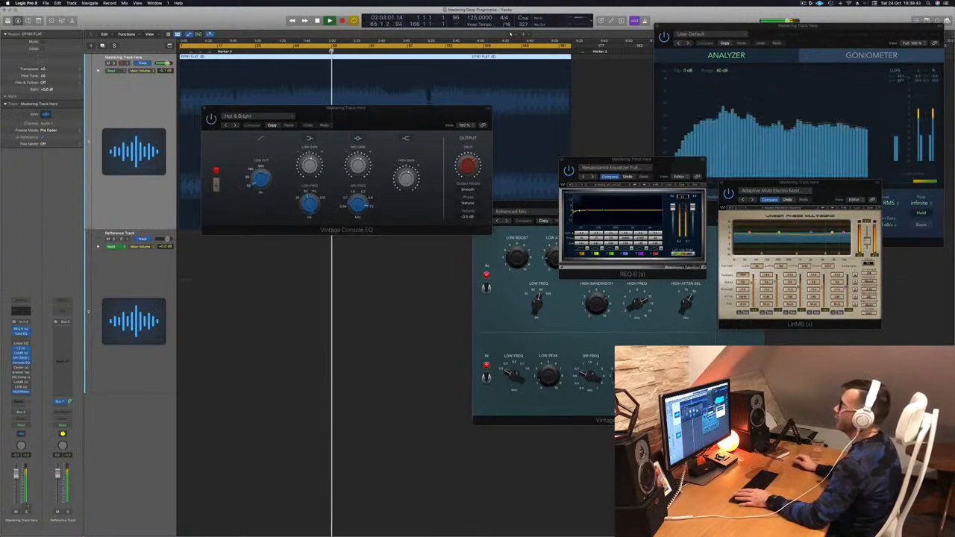
left_click_drag(386, 114, 459, 231)
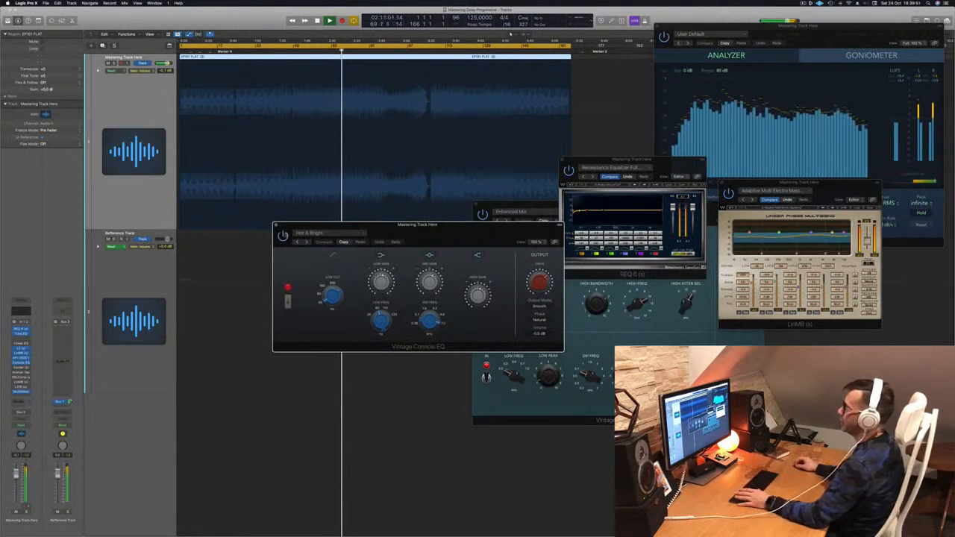
left_click(276, 226)
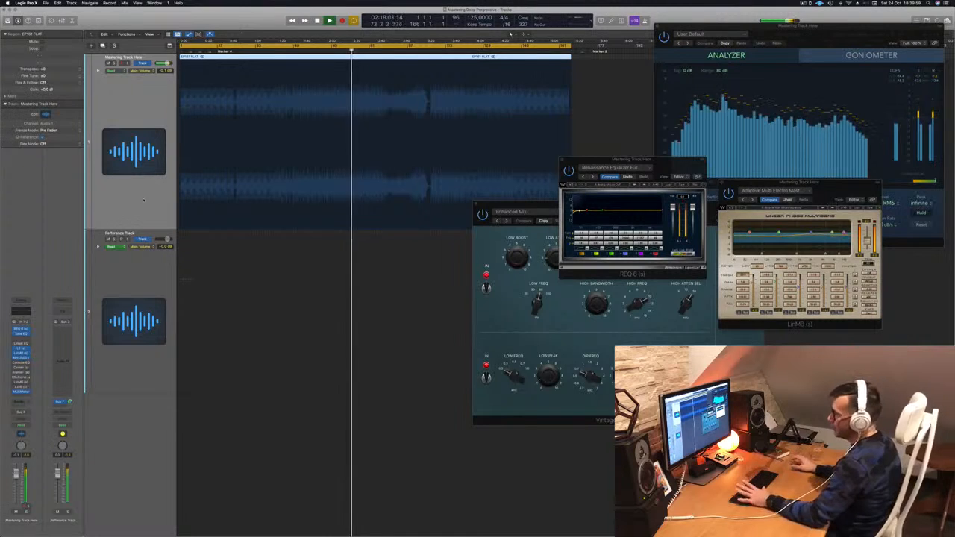
Step: Open and enable the Center plug-in, replay the track from its beginning to hear it, and close its window
left_click(21, 368)
left_click_drag(378, 85, 431, 152)
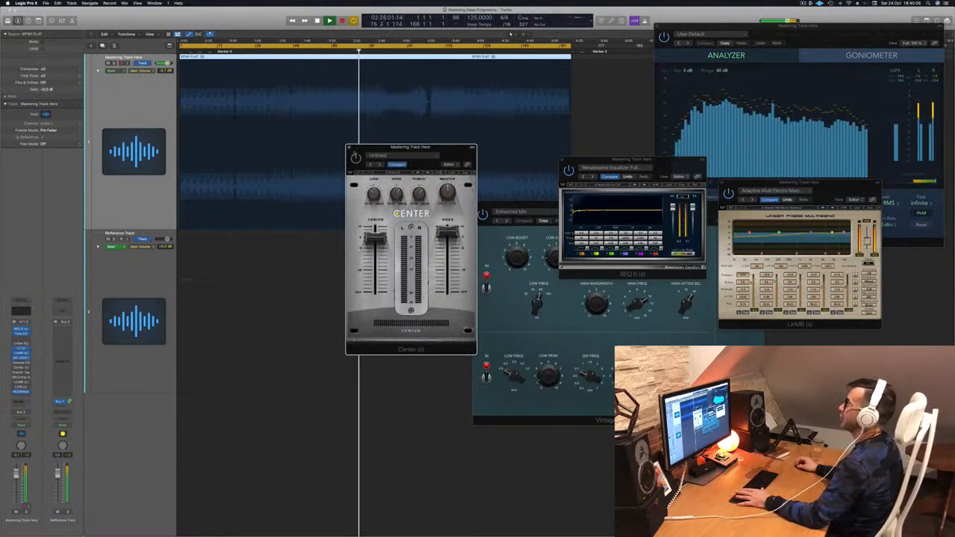
key("Return")
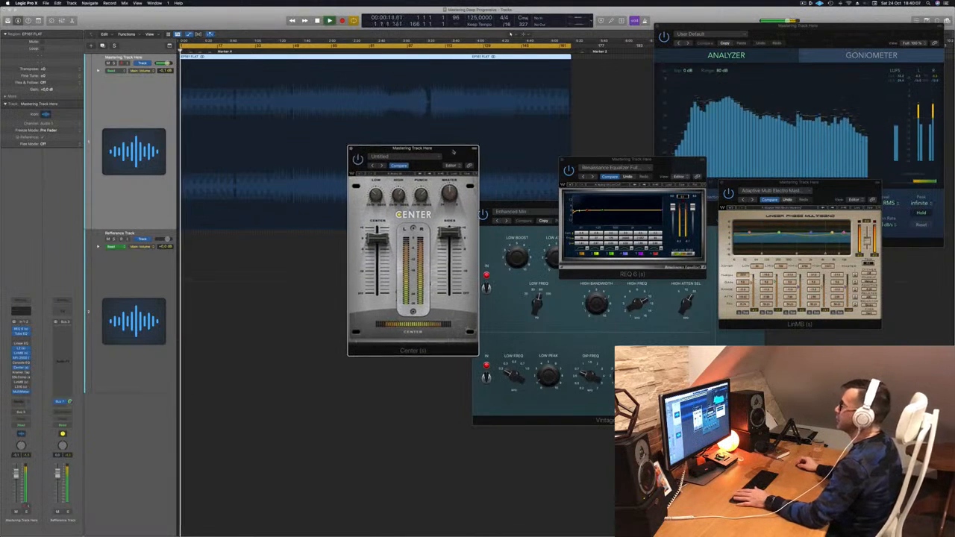
mouse_move(448, 152)
left_mouse_down()
mouse_move(466, 145)
mouse_move(445, 147)
left_mouse_up()
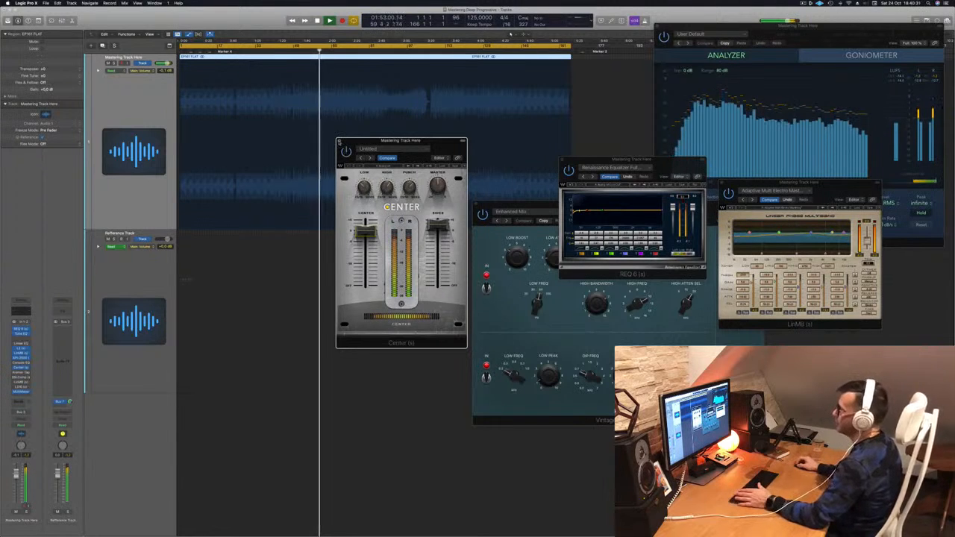
left_click(338, 142)
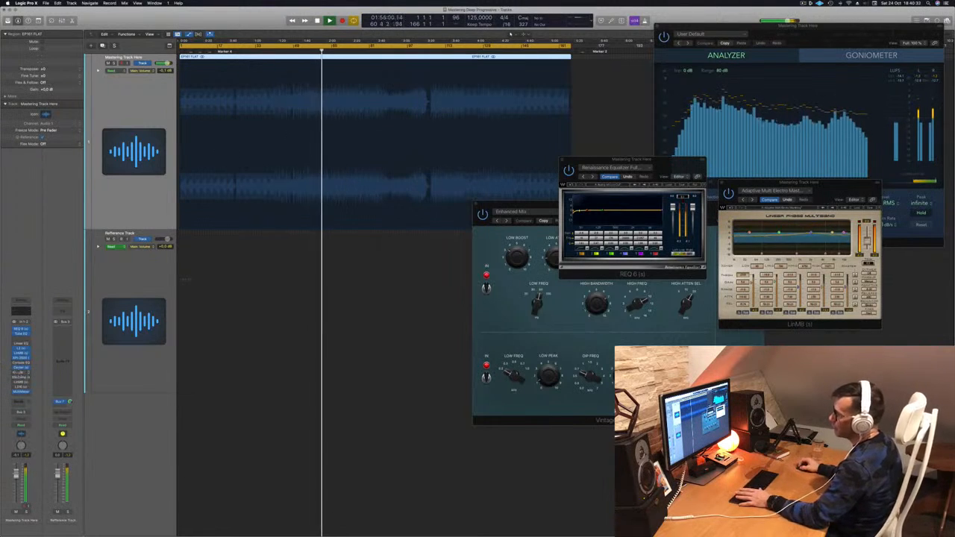
Step: Dismiss the Kramer Tape plug-in after a brief look, and open and enable the SSLComp bus compressor
left_click(22, 374)
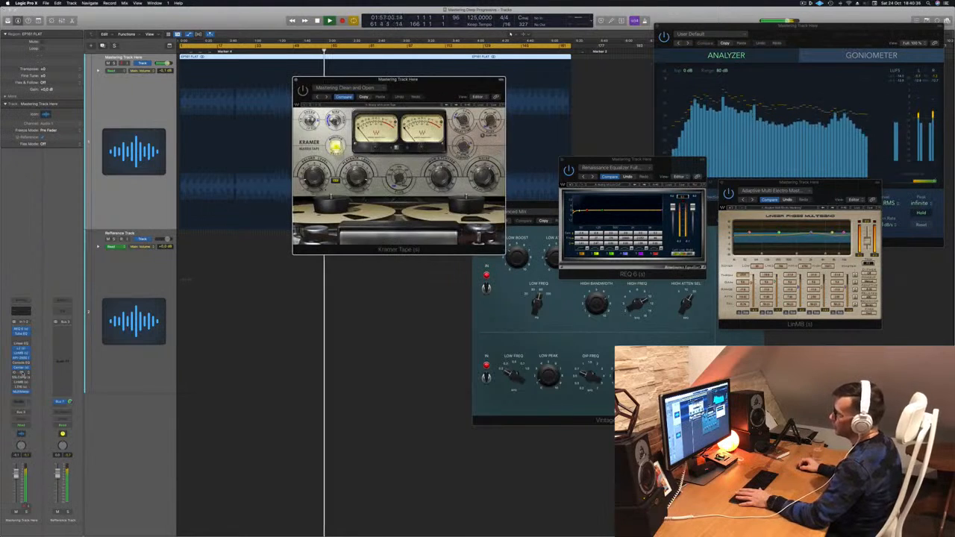
left_click(22, 374)
left_click(23, 378)
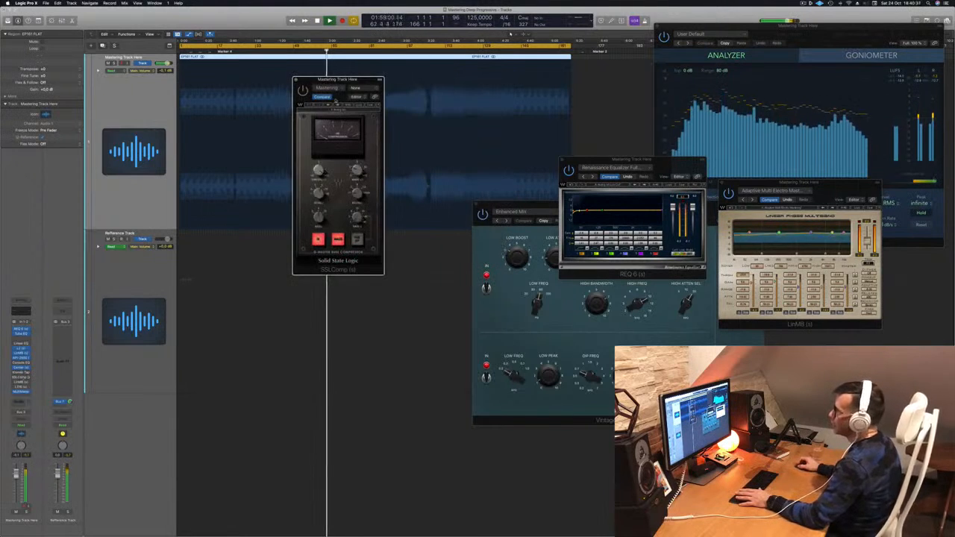
left_click_drag(357, 80, 596, 121)
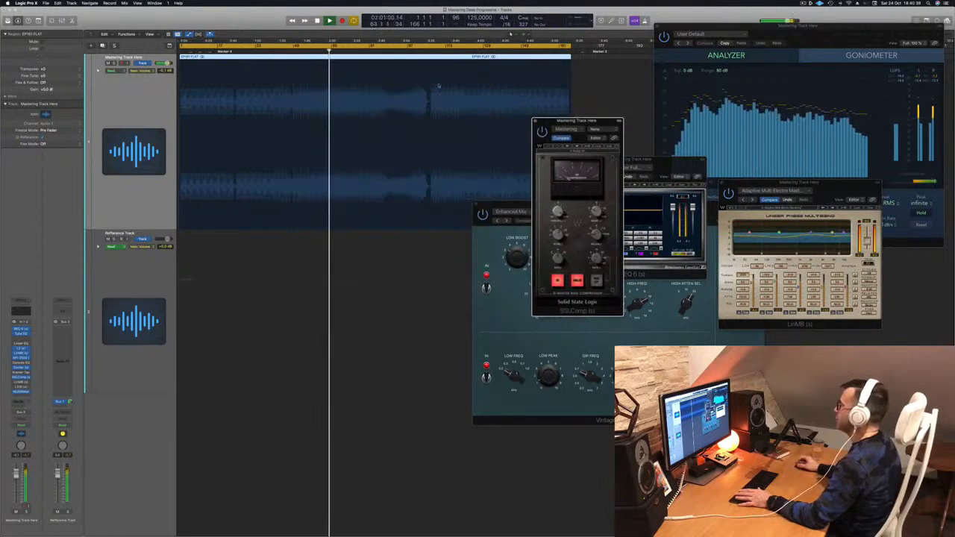
Step: Replay the track from about 1:36 with the SSLComp running, keep its window clear of REQ 6, and close it
left_click(301, 53)
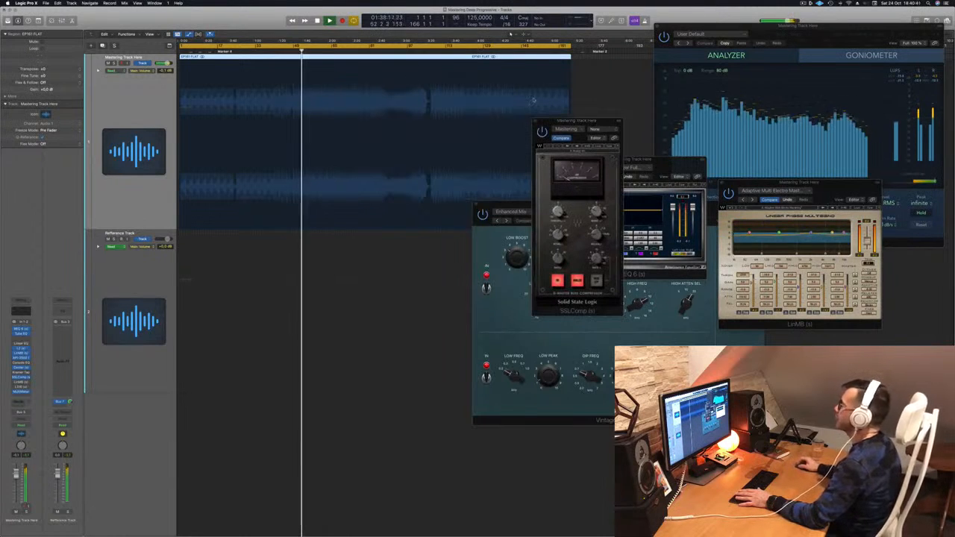
left_click_drag(594, 122, 496, 120)
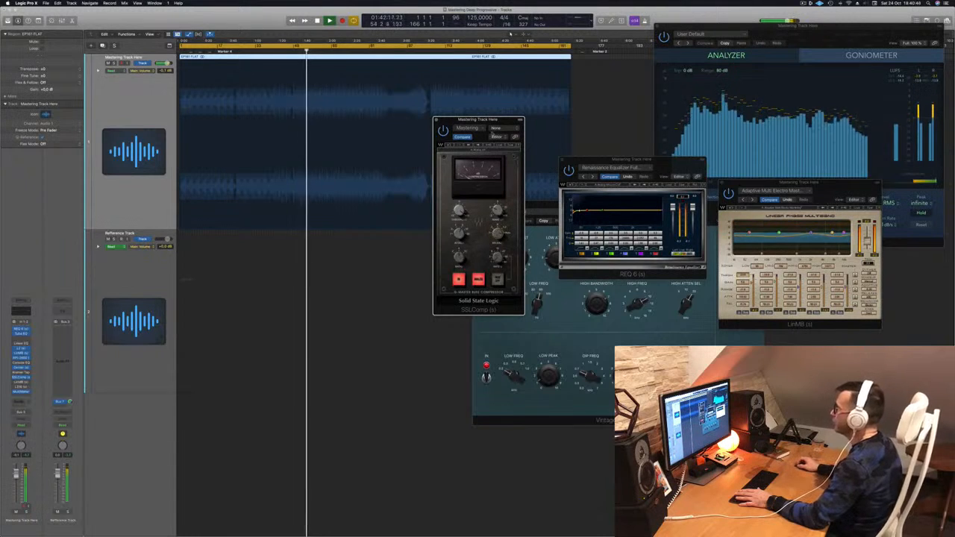
left_click_drag(488, 120, 481, 120)
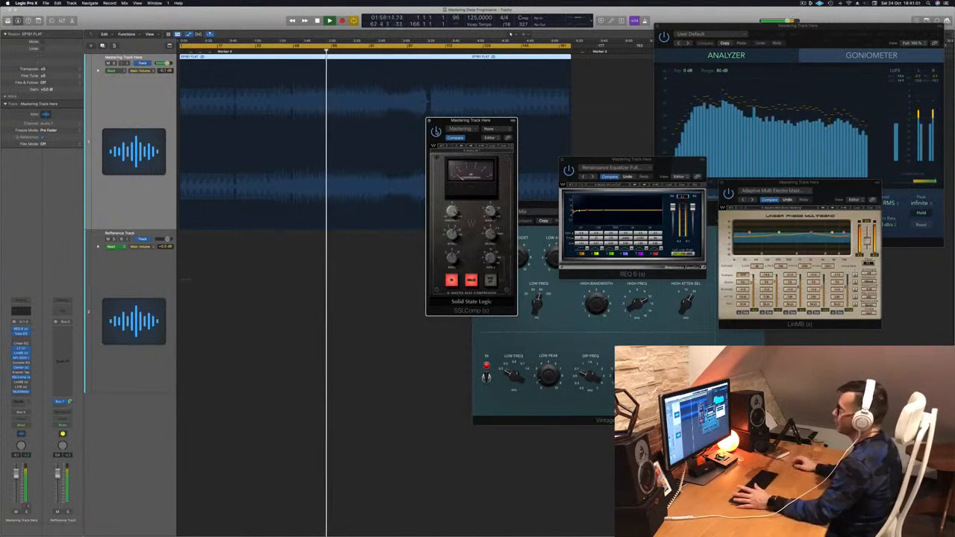
left_click_drag(449, 120, 398, 119)
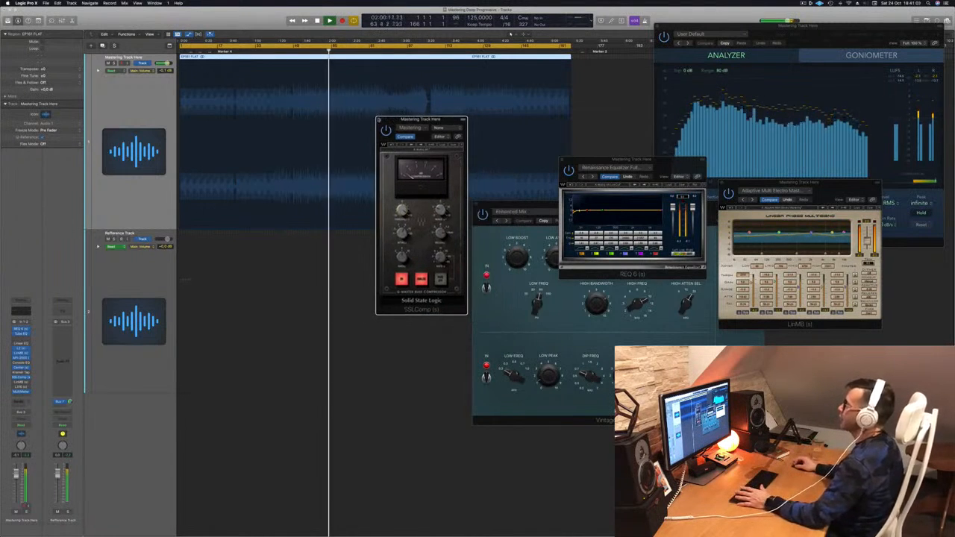
left_click(378, 120)
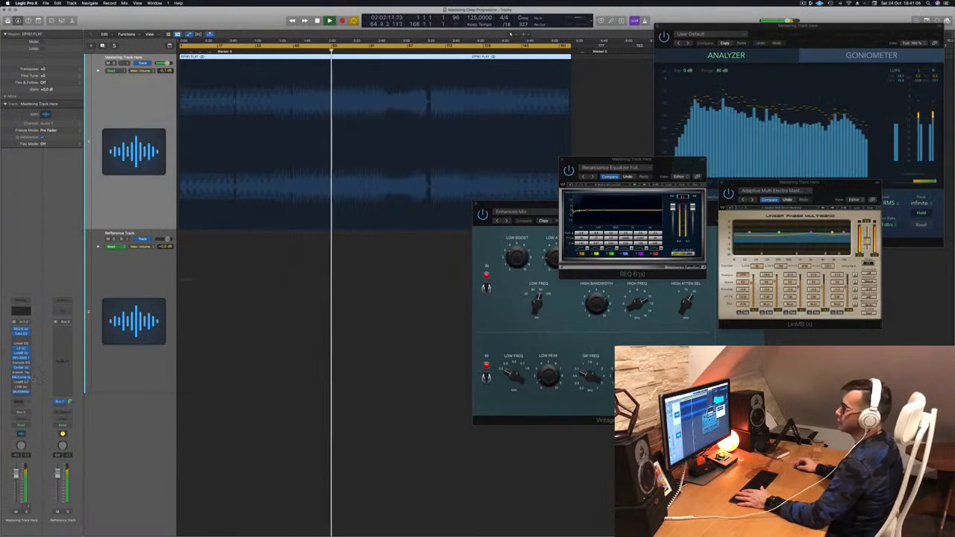
Step: Open the second LinMB with the Multi Opto Mastering preset, and replay the section before the break while it is still bypassed
left_click(21, 383)
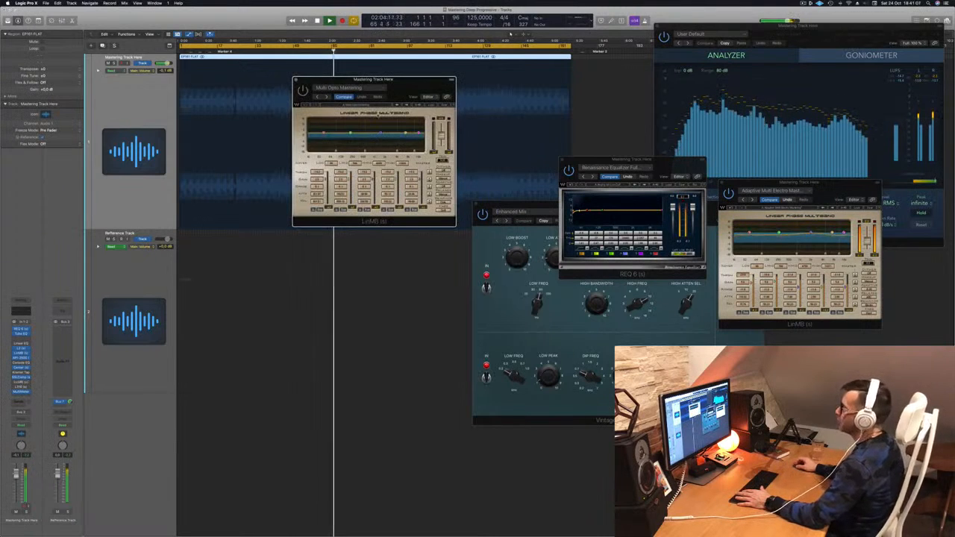
left_click_drag(404, 90, 403, 169)
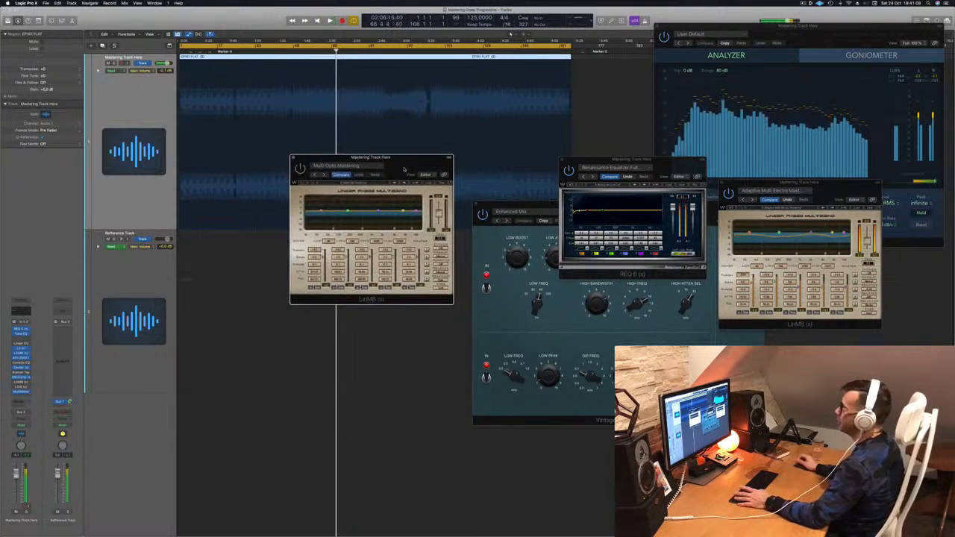
key("Return")
left_click(371, 52)
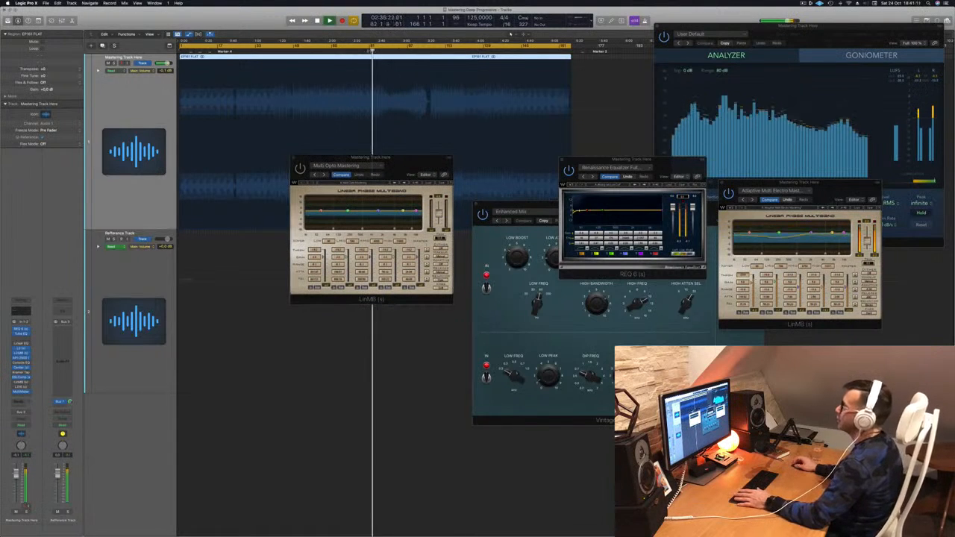
left_click(354, 51)
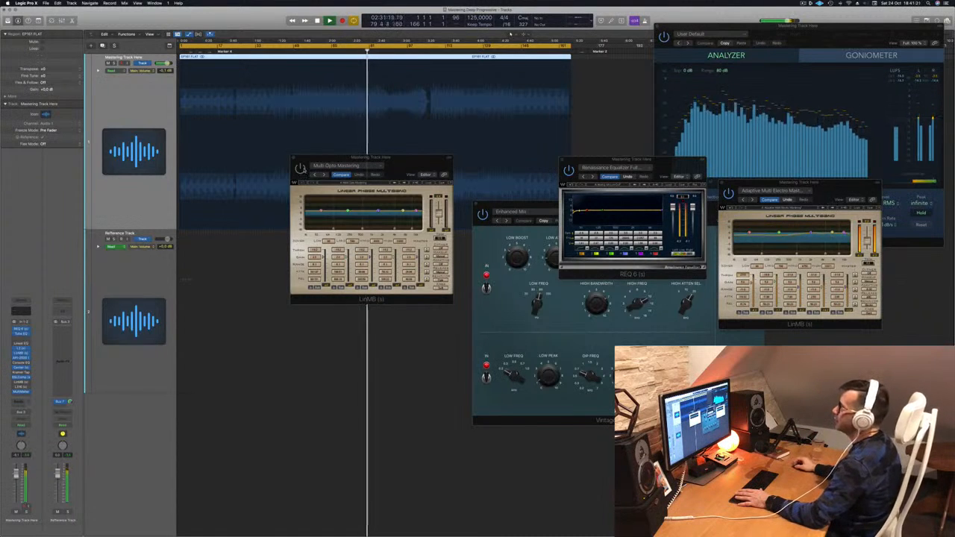
Step: Enable the Multi Opto Mastering LinMB and replay from about 2:14 to hear its effect
left_click(300, 168)
left_click(347, 46)
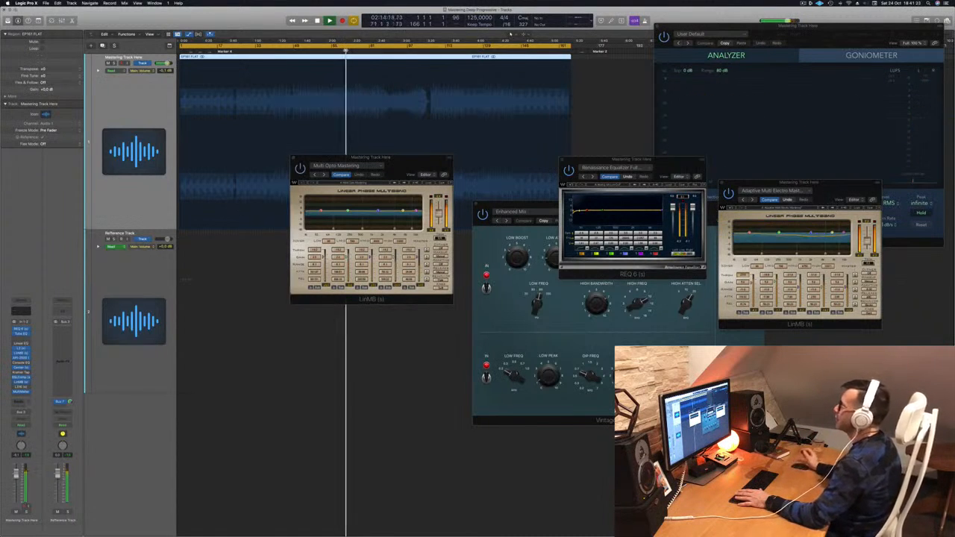
left_click_drag(404, 160, 383, 164)
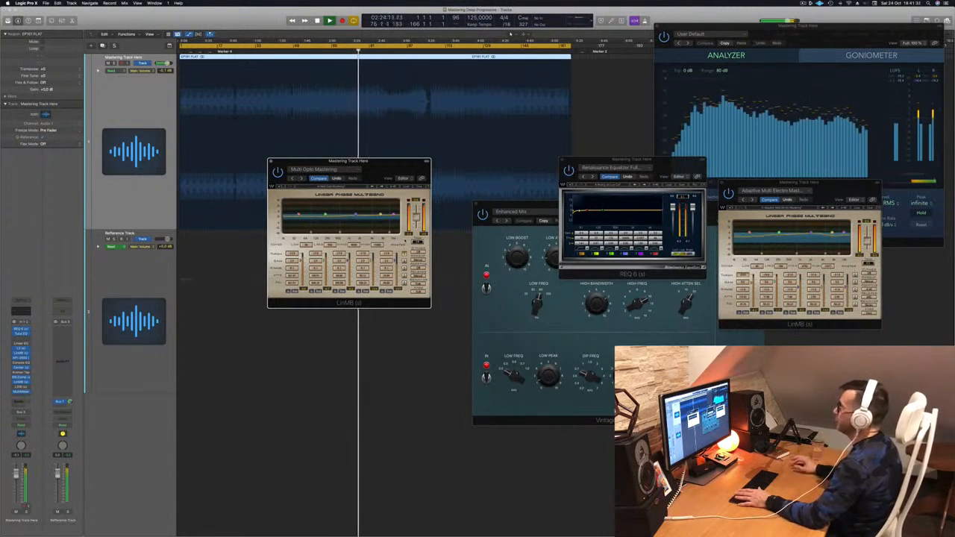
Step: Show the mastering track's volume automation briefly, move the Multi Opto Mastering LinMB window aside, and hide the automation
key("a")
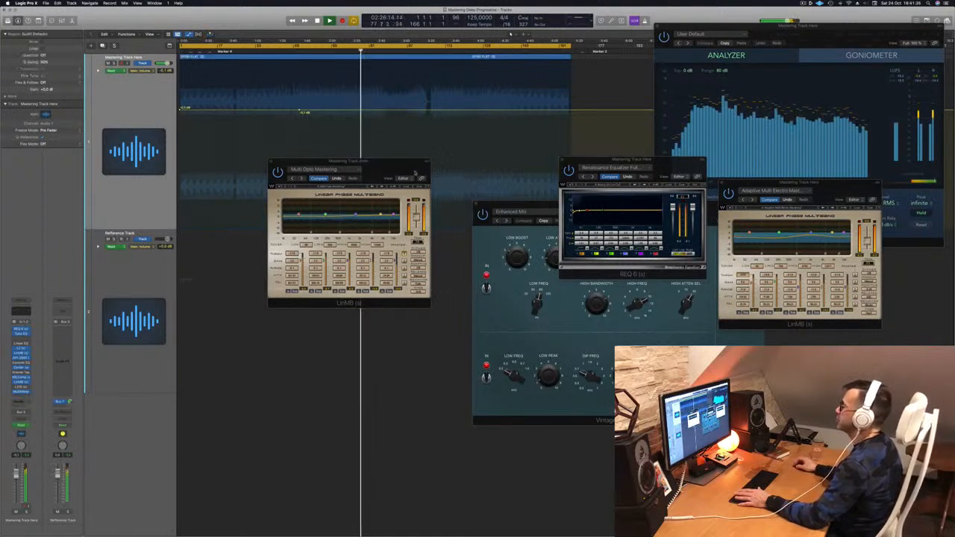
left_click(129, 97)
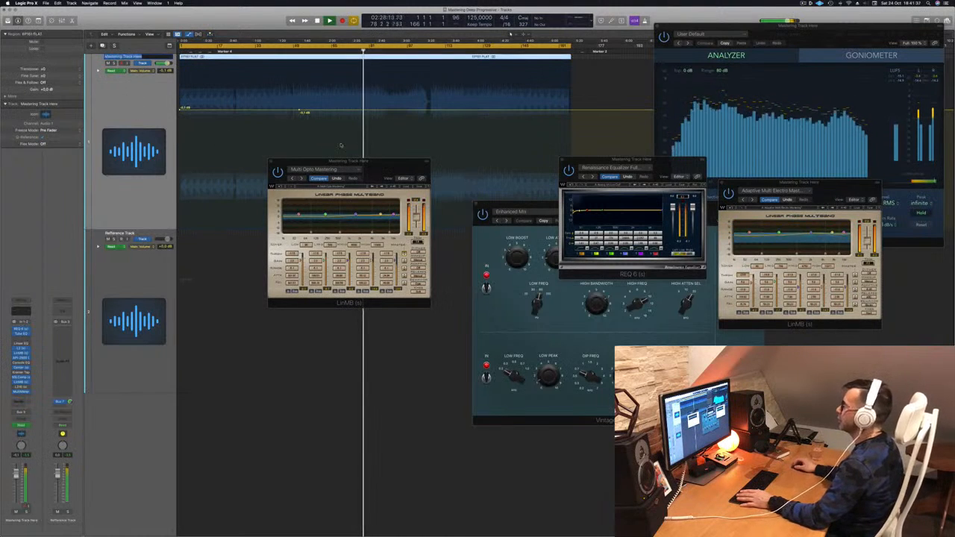
left_click_drag(389, 163, 485, 174)
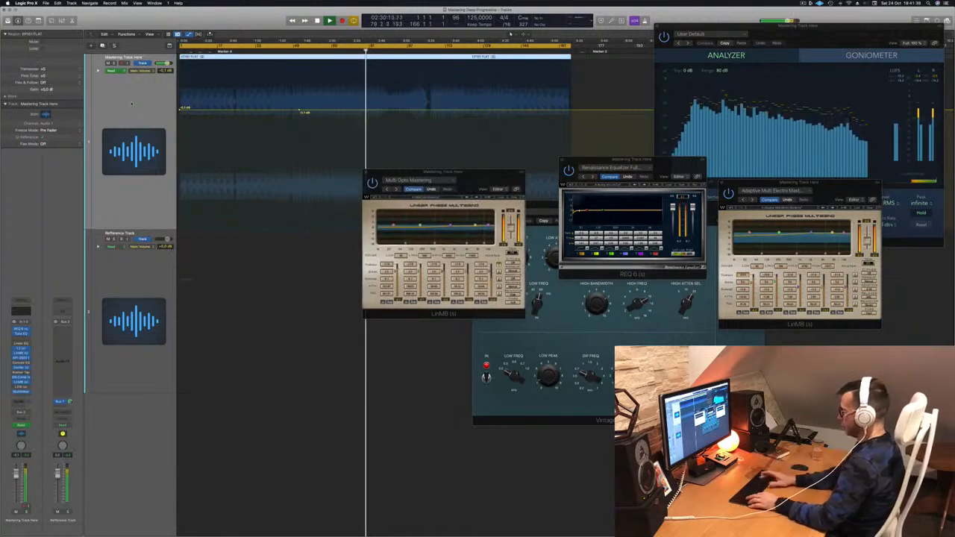
key("a")
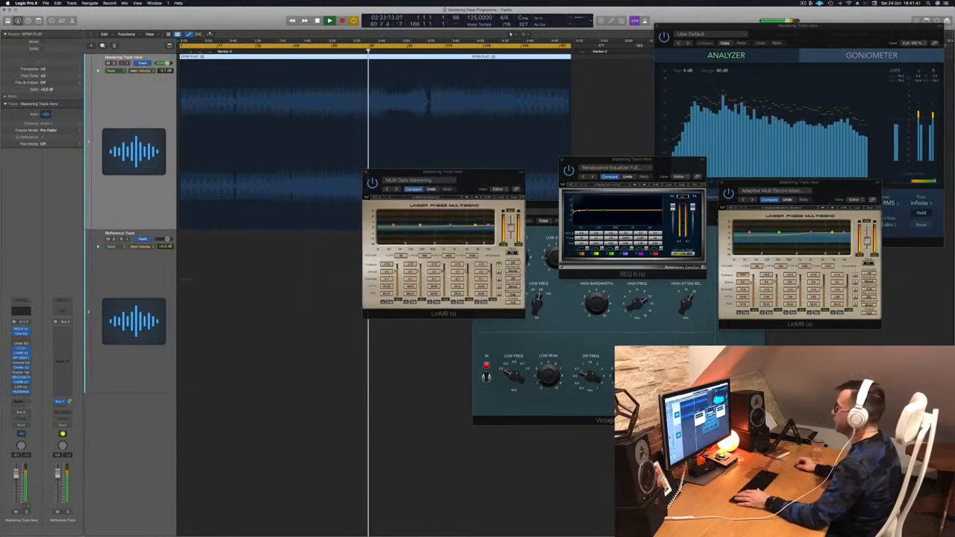
Step: Reposition the REQ 6 and Multi Opto Mastering LinMB windows side by side, below the track's waveform
left_click_drag(481, 172, 475, 181)
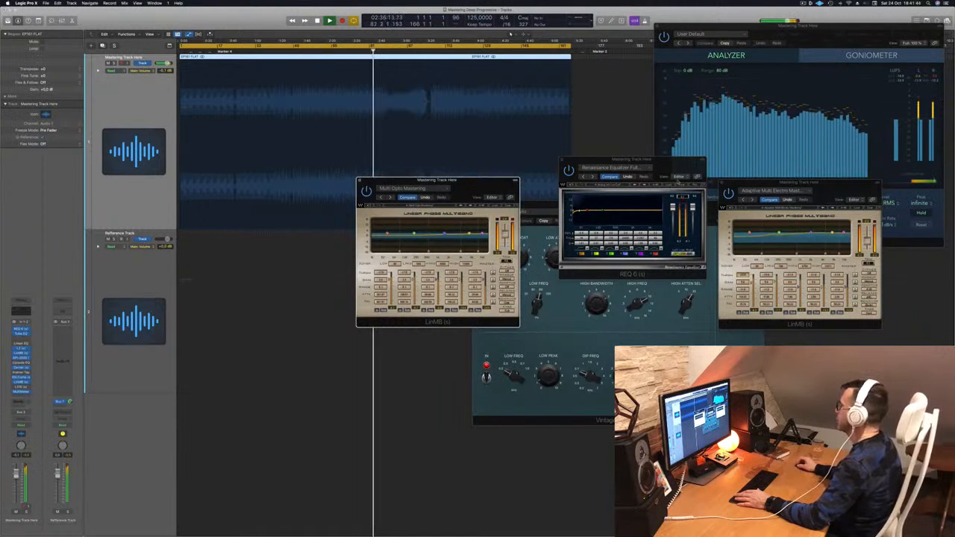
left_click_drag(653, 165, 653, 205)
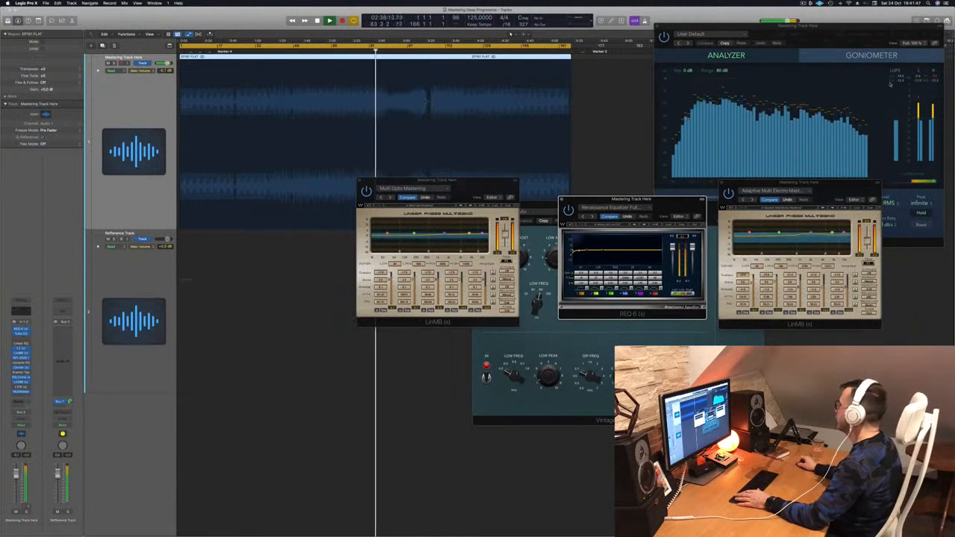
left_click_drag(486, 182, 520, 229)
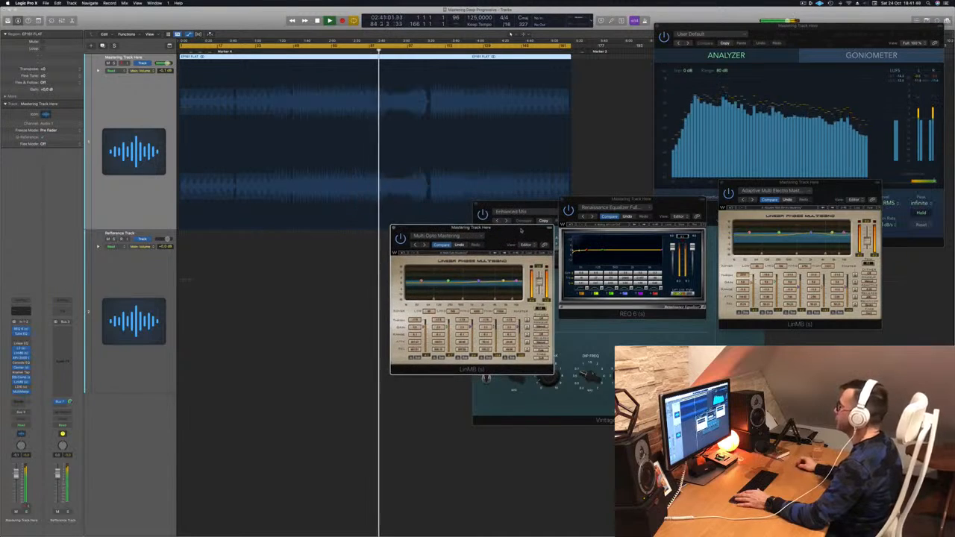
Step: Replay the break from about 3:05, moving the Multi Opto Mastering LinMB window over the other plug-in windows
left_click(419, 52)
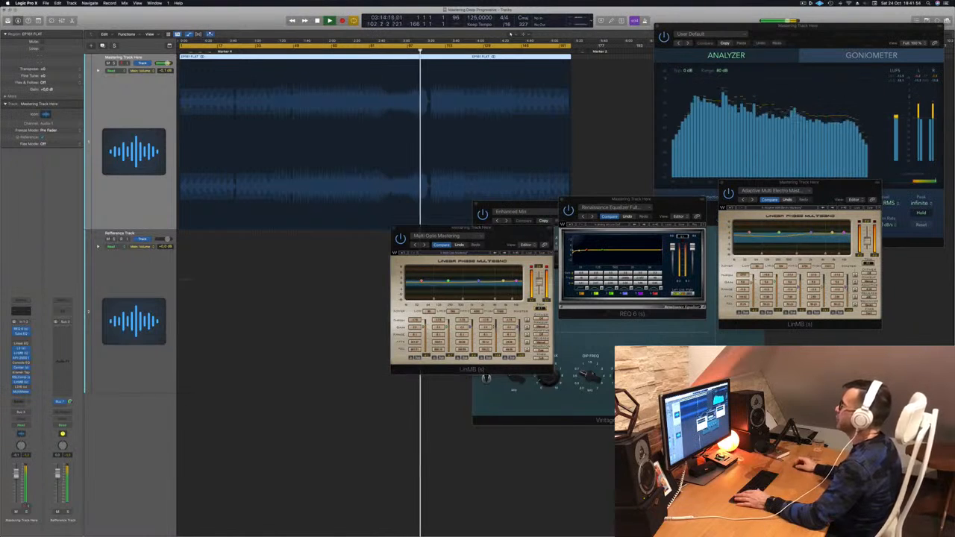
left_click(407, 52)
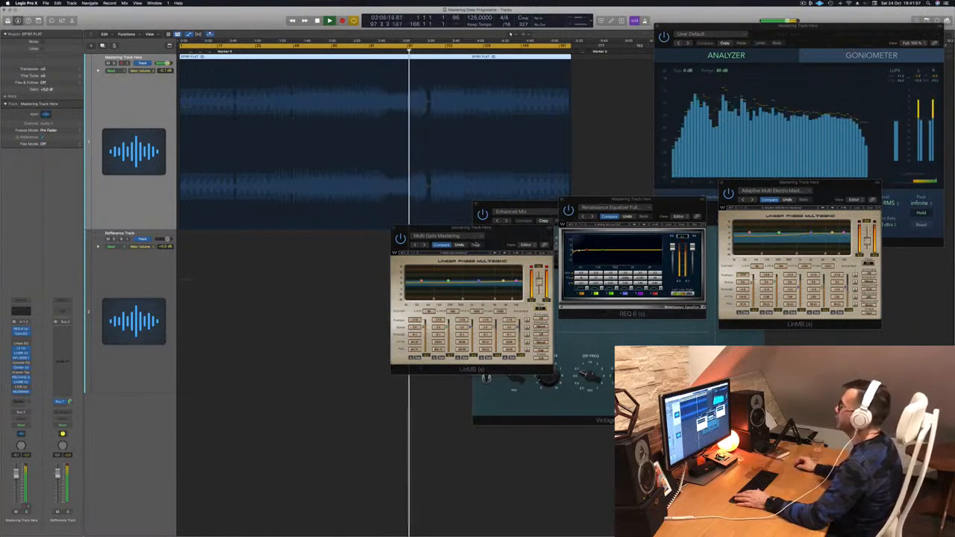
left_click_drag(511, 233, 643, 293)
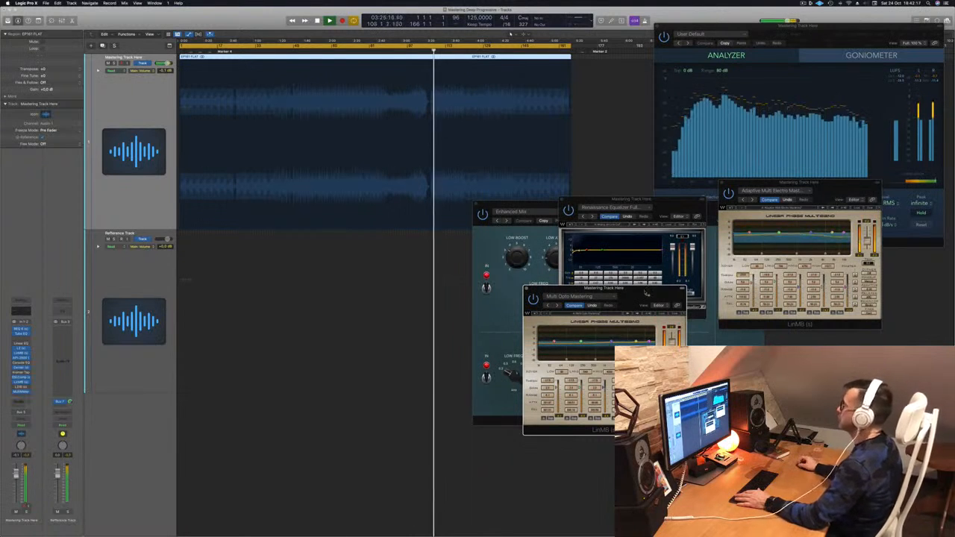
left_click_drag(646, 293, 681, 257)
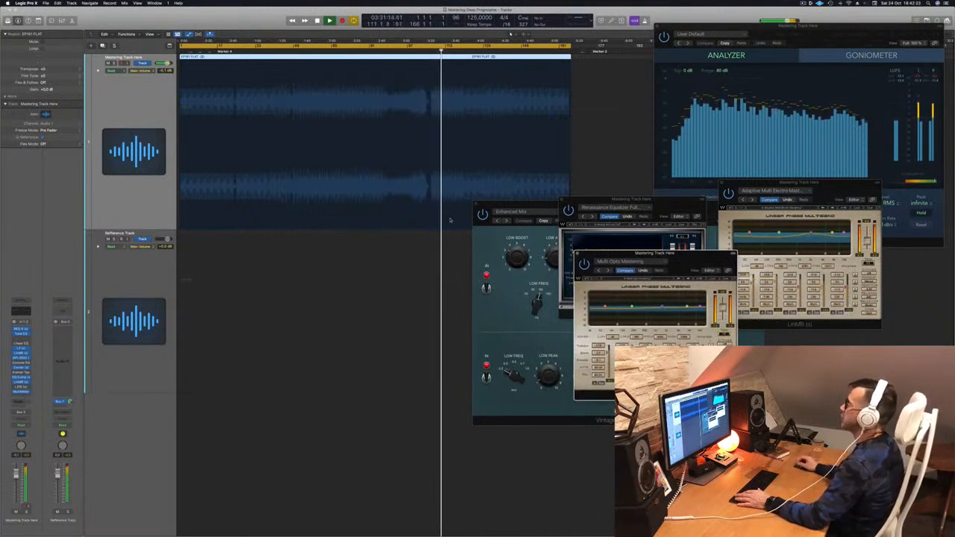
Step: Restart playback from the beginning with the LinMB in view, and bring the MultiMeter in front to check the levels
key("Return")
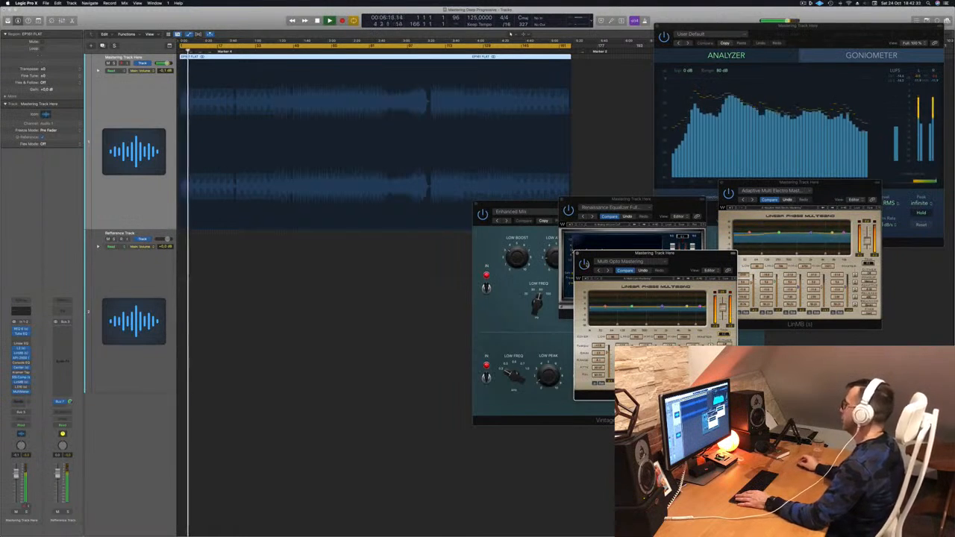
left_click_drag(691, 258, 647, 226)
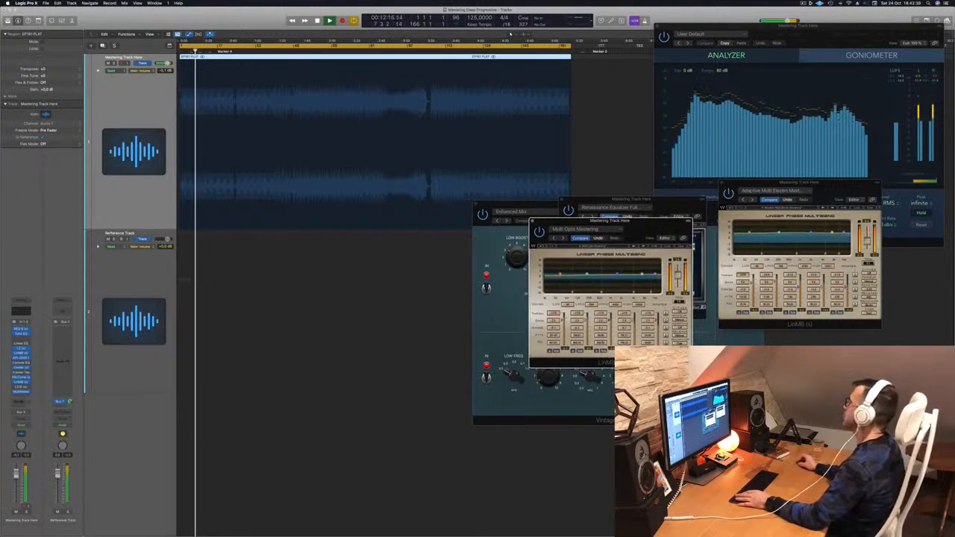
left_click(907, 82)
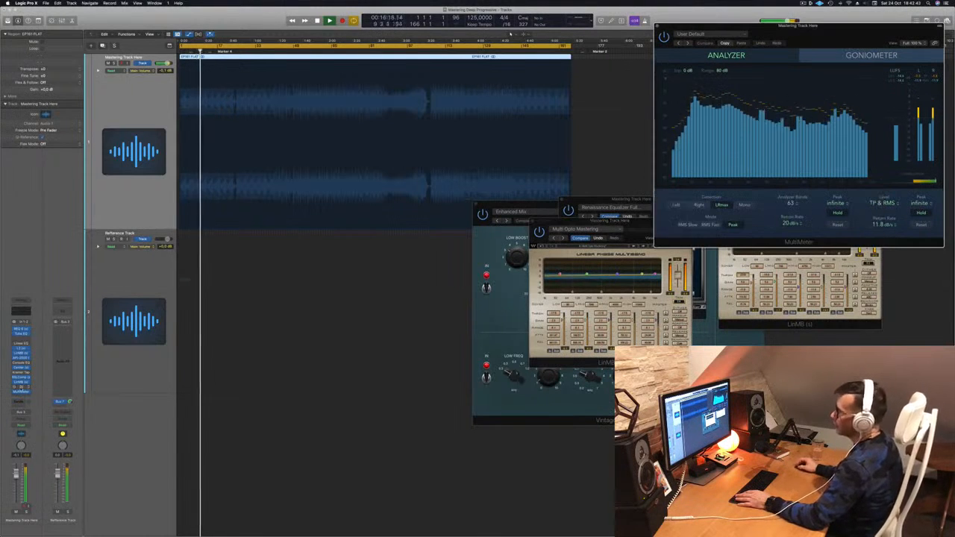
Step: Open the L316 limiter with the Basic 1 preset from the mastering track's insert chain
left_click(22, 387)
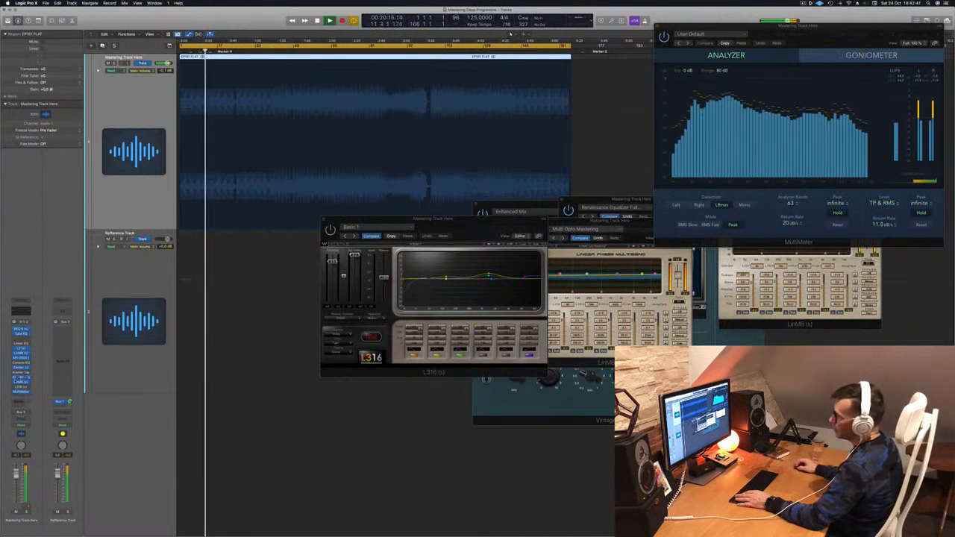
left_click(22, 388)
left_click(21, 385)
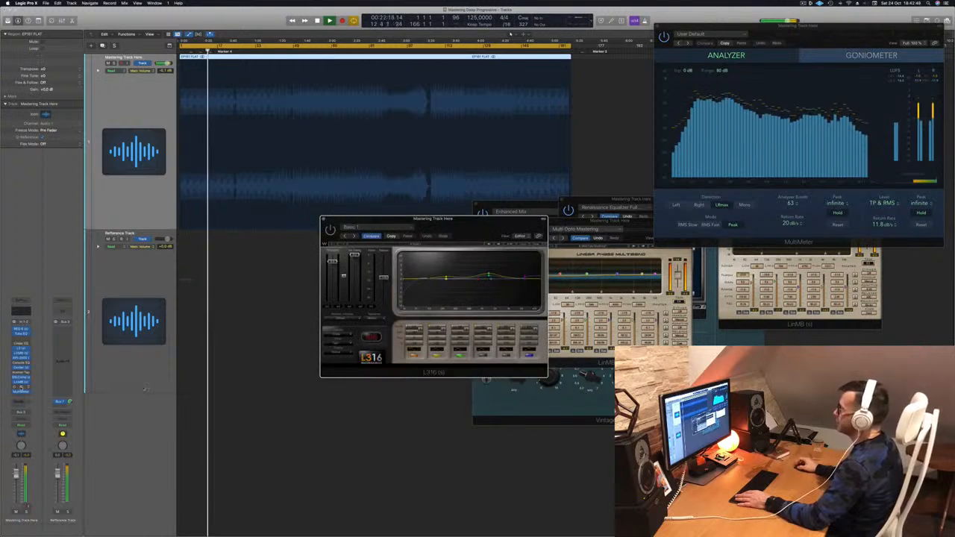
Step: Move the L316 over the waveform, enable it, and set its threshold slightly below the maximum while the track plays
left_click_drag(467, 220, 468, 152)
left_click_drag(334, 196, 332, 185)
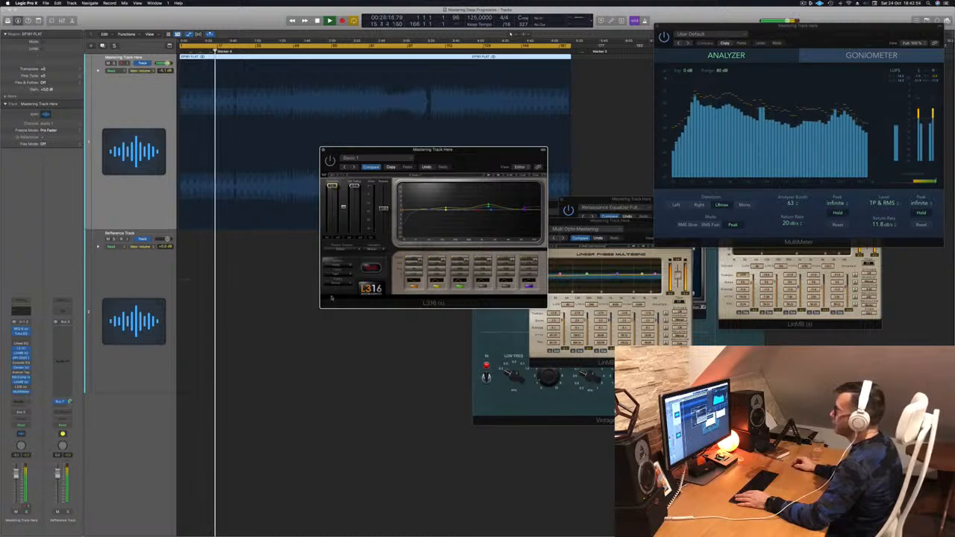
left_click_drag(466, 162, 480, 164)
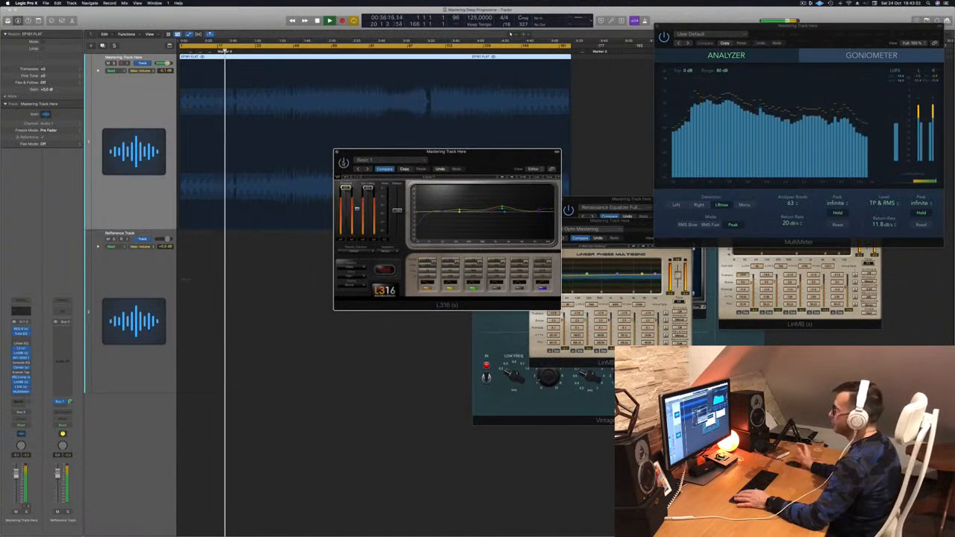
mouse_move(472, 159)
left_mouse_down()
mouse_move(457, 169)
mouse_move(471, 169)
left_mouse_up()
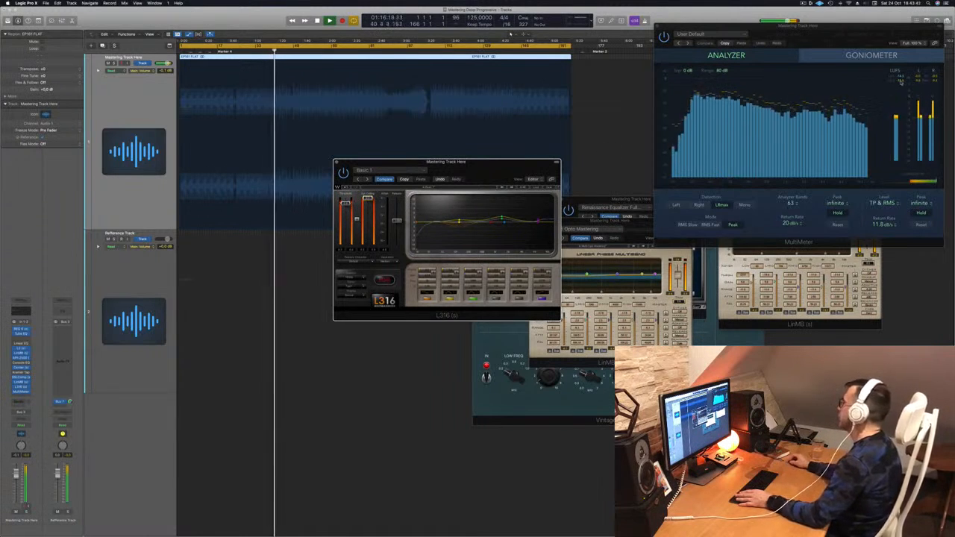
Step: Place the MultiMeter beside the L316 window and replay the track from the beginning to check the limited level
left_click(913, 29)
left_click_drag(913, 29, 771, 74)
key("Return")
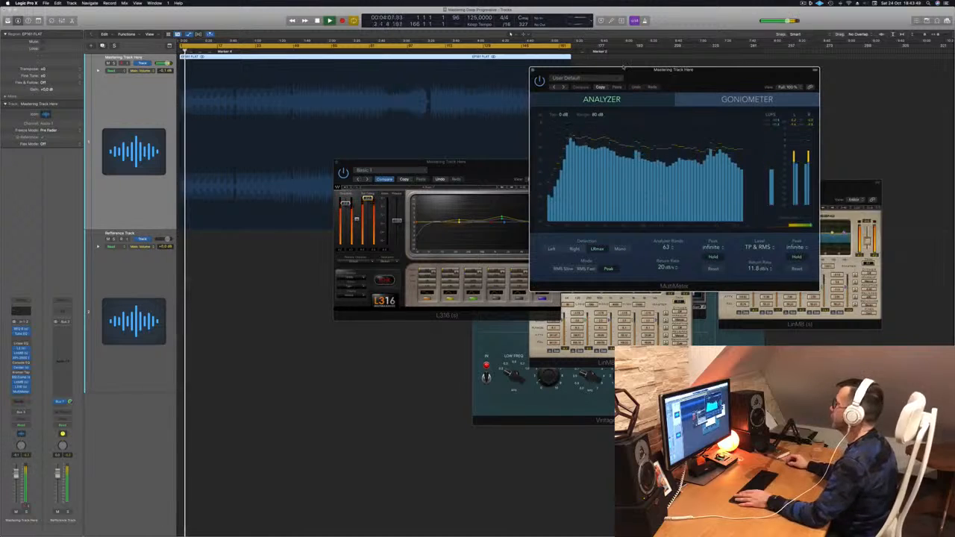
left_click_drag(685, 78, 745, 55)
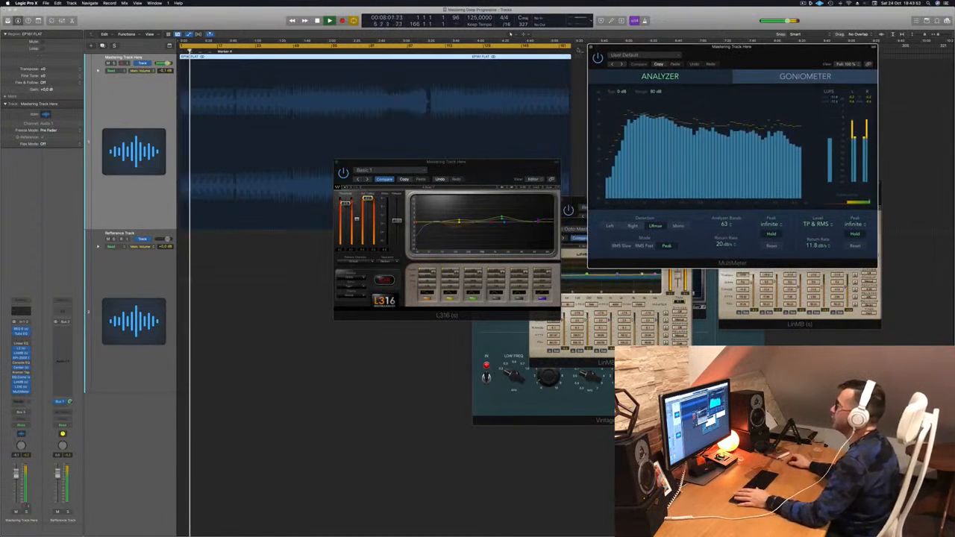
Step: Replay from about 2:26 into the break with the L316 running, keeping its window clear of the MultiMeter
left_click(361, 52)
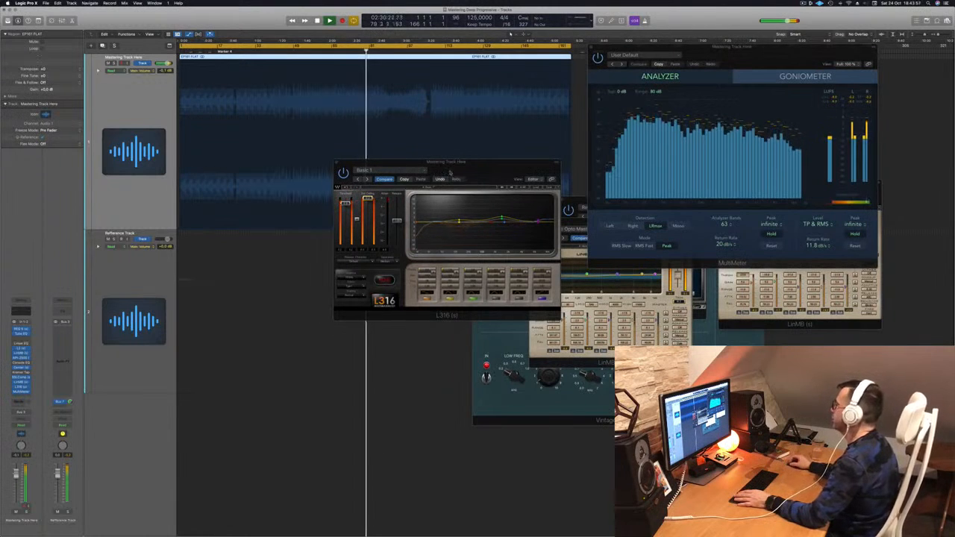
left_click_drag(463, 169, 375, 200)
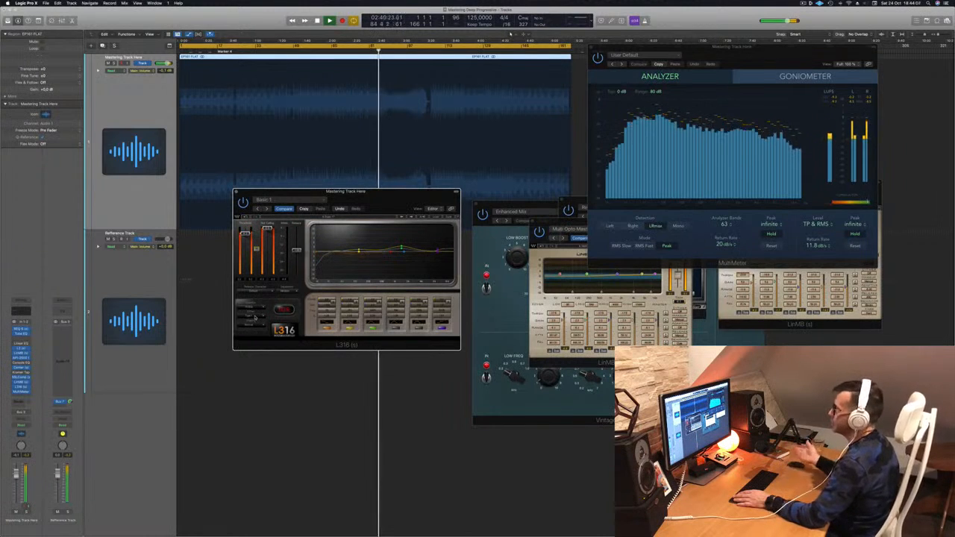
left_click_drag(383, 202, 437, 207)
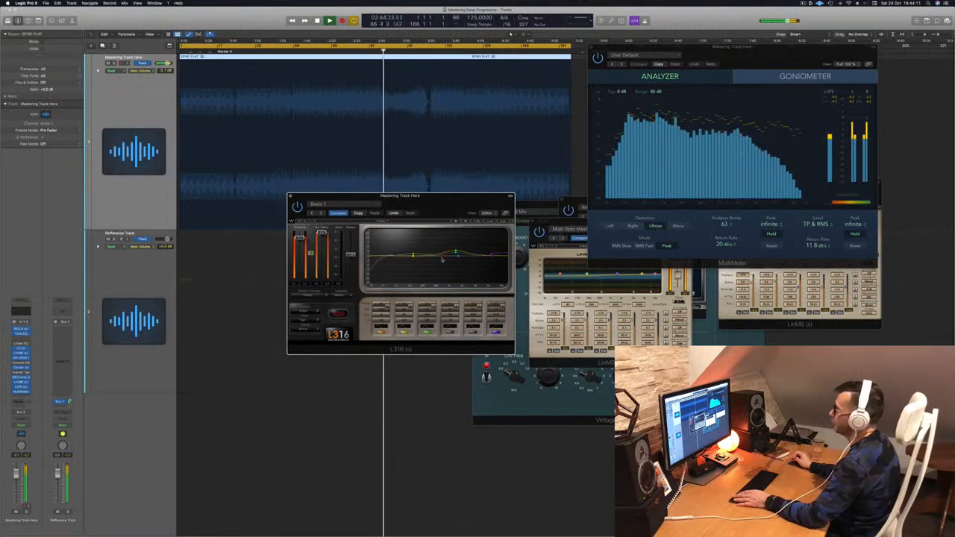
left_click_drag(428, 203, 429, 210)
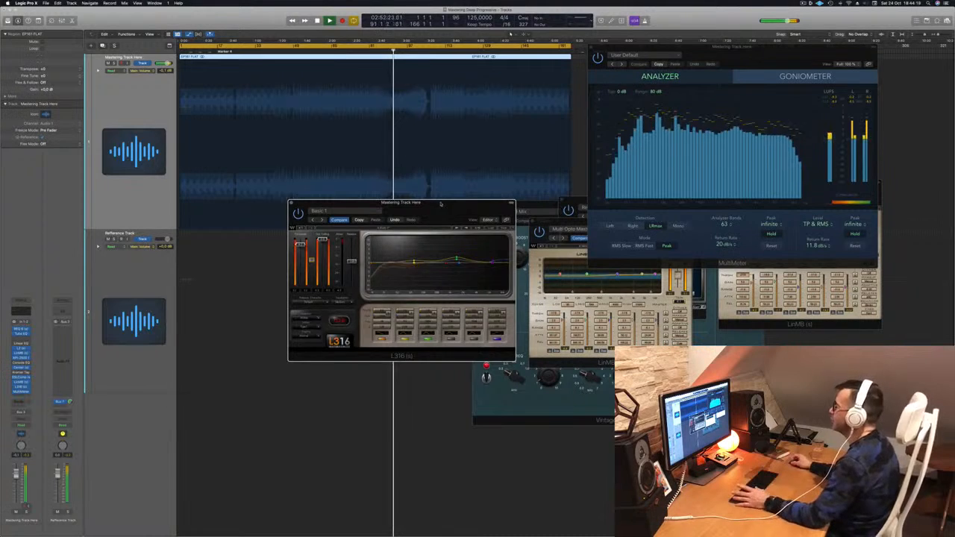
left_click_drag(441, 203, 396, 217)
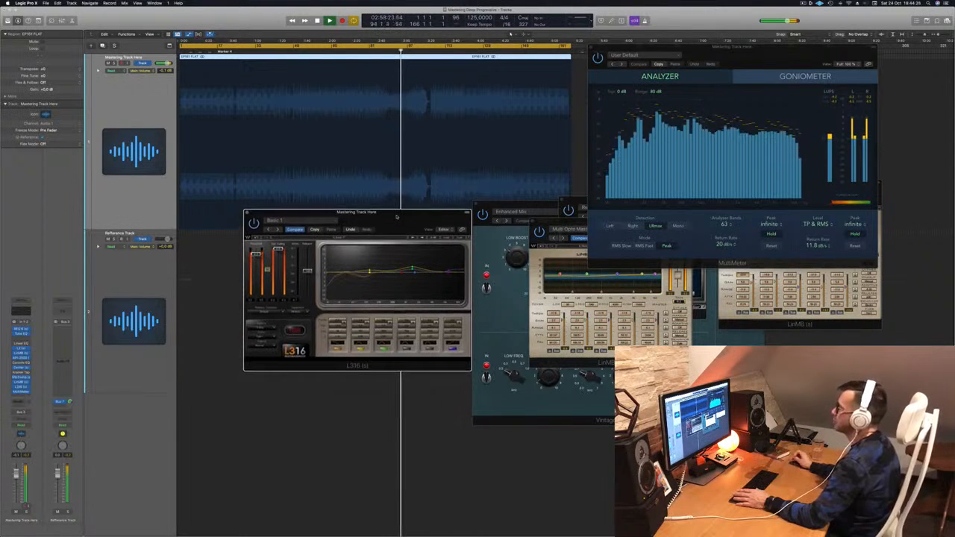